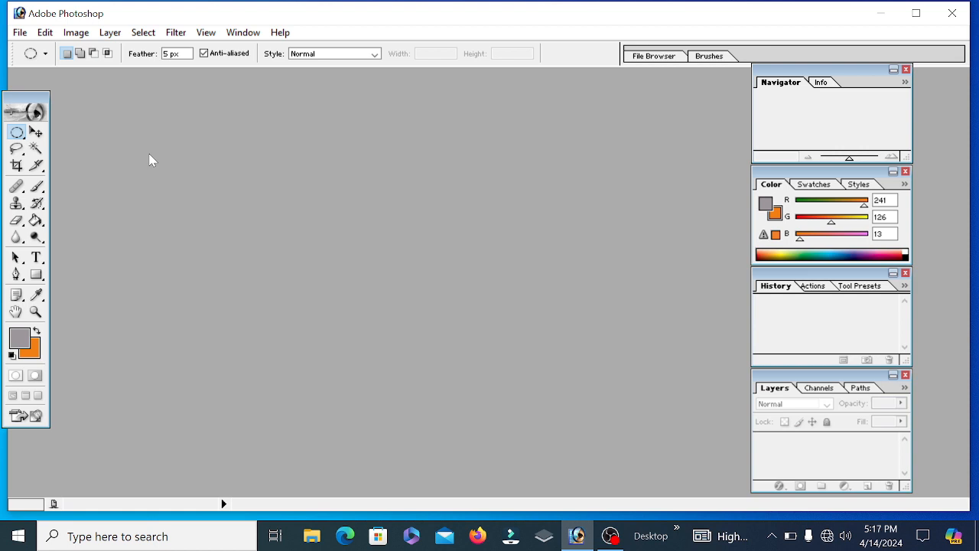
Step: Open the white-background JPG portrait in the checked shirt from the D: drive and move its window clear of the toolbox
{"action": "double_click", "coordinate": [141, 168]}
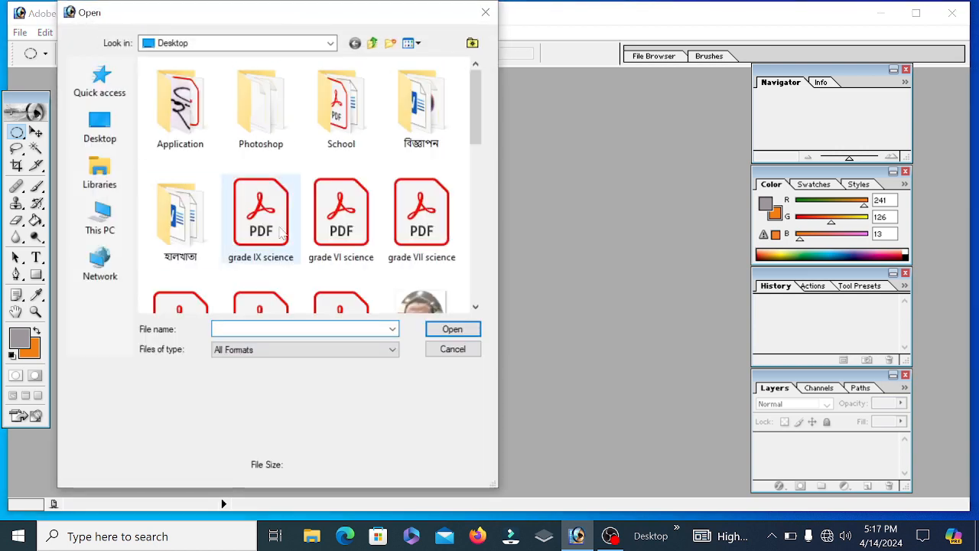
{"action": "scroll", "coordinate": [306, 230], "scroll_direction": "down", "scroll_amount": 2}
{"action": "scroll", "coordinate": [336, 245], "scroll_direction": "up", "scroll_amount": 2}
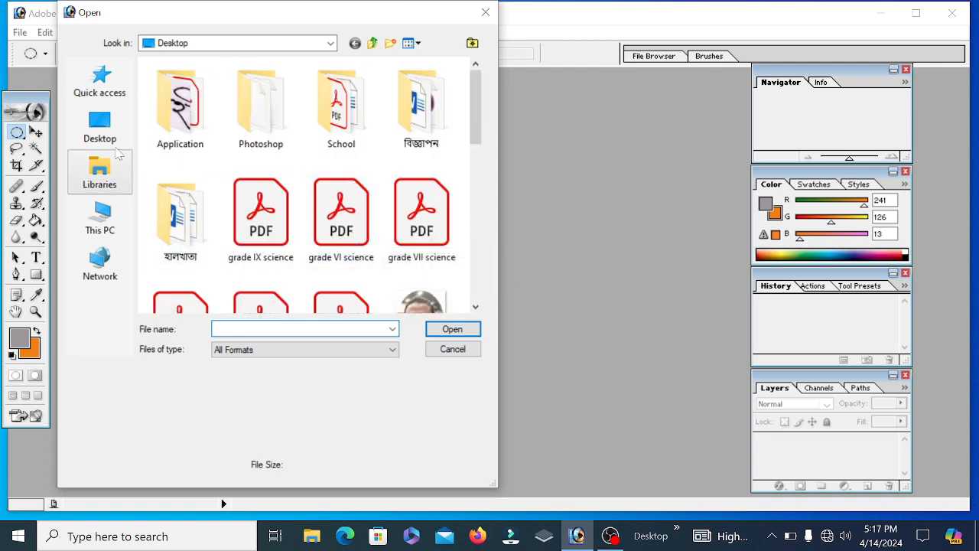
{"action": "left_click", "coordinate": [118, 214]}
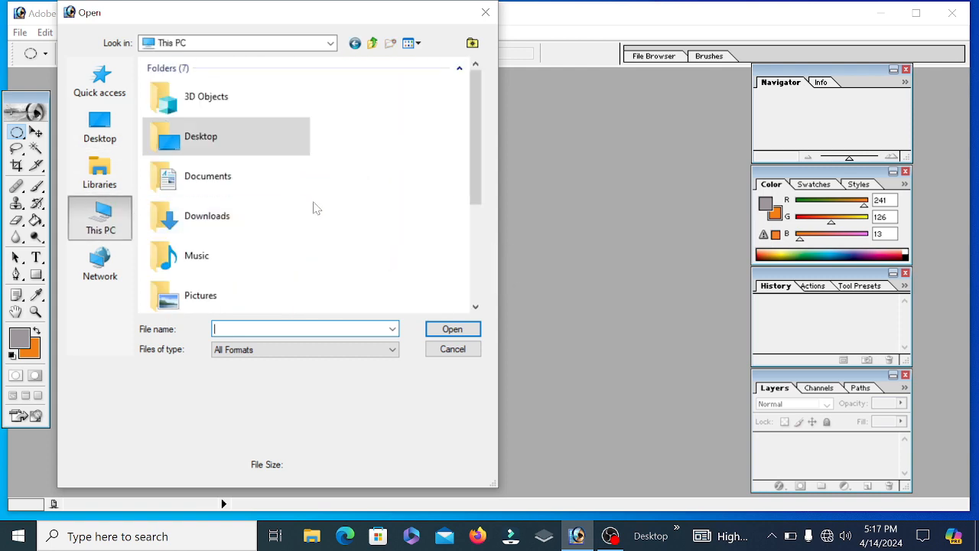
{"action": "scroll", "coordinate": [312, 207], "scroll_direction": "down", "scroll_amount": 3}
{"action": "double_click", "coordinate": [225, 253]}
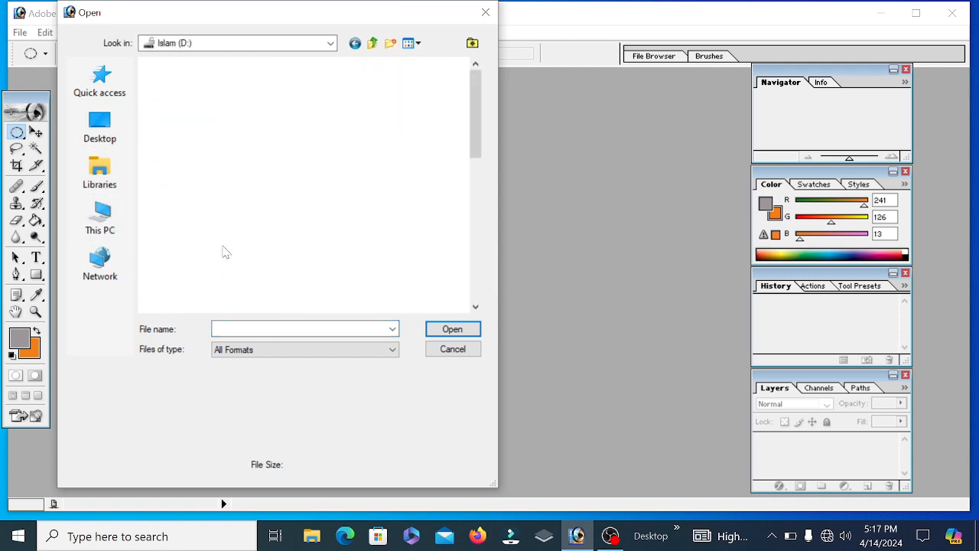
{"action": "scroll", "coordinate": [321, 239], "scroll_direction": "down", "scroll_amount": 5}
{"action": "scroll", "coordinate": [334, 240], "scroll_direction": "down", "scroll_amount": 2}
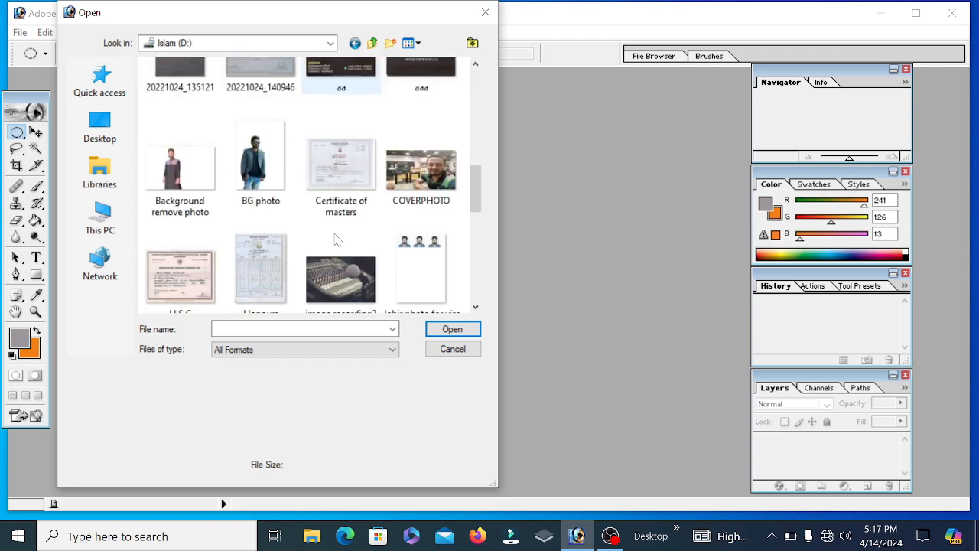
{"action": "scroll", "coordinate": [335, 239], "scroll_direction": "down", "scroll_amount": 2}
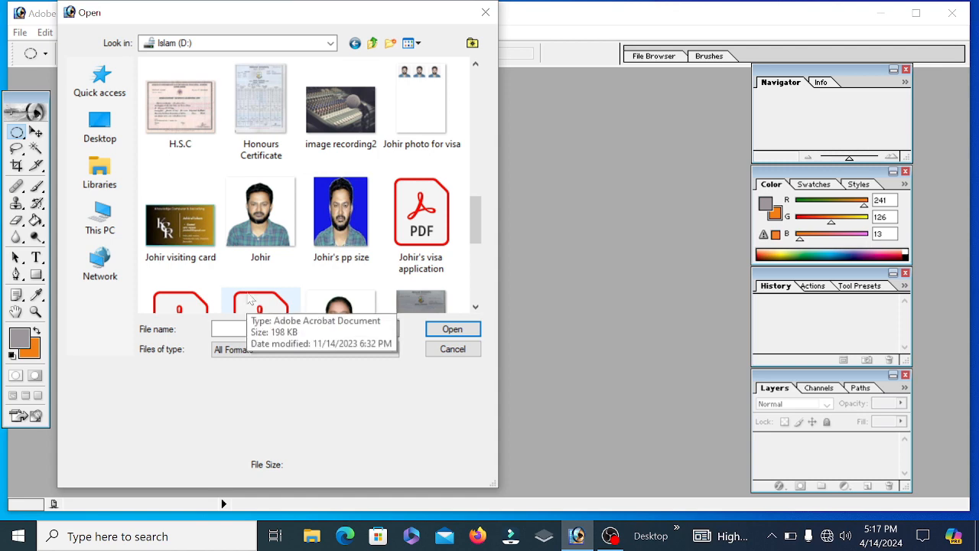
{"action": "left_click", "coordinate": [260, 229]}
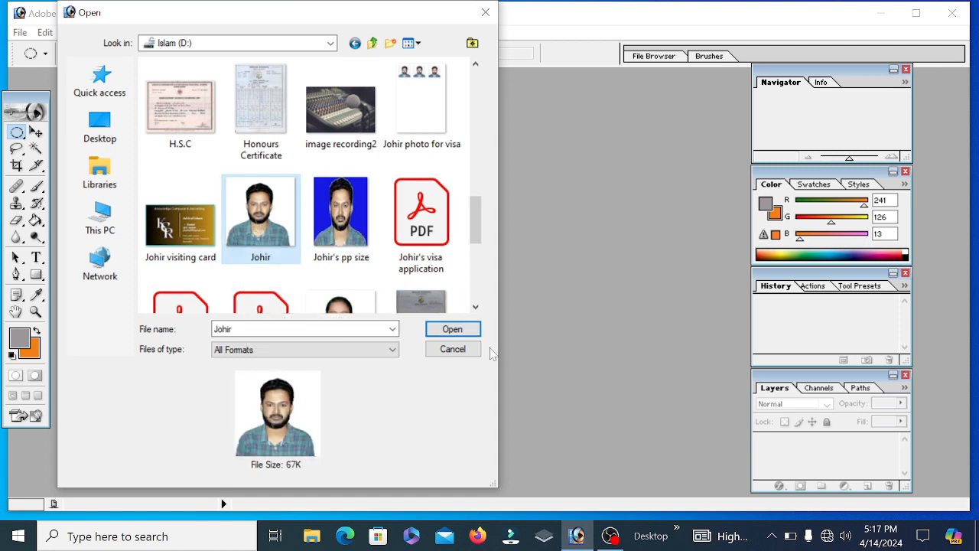
{"action": "left_click", "coordinate": [454, 330]}
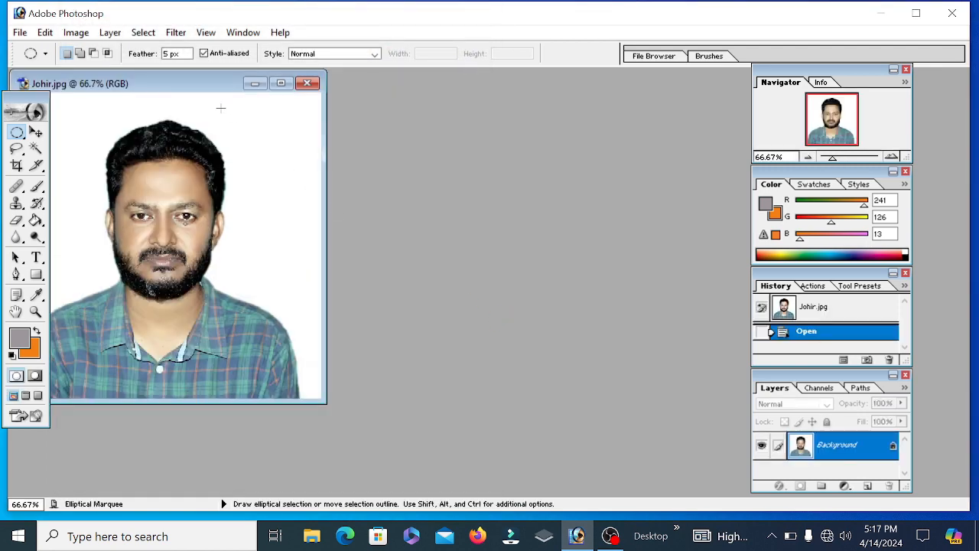
{"action": "left_click_drag", "start_coordinate": [199, 86], "coordinate": [311, 104]}
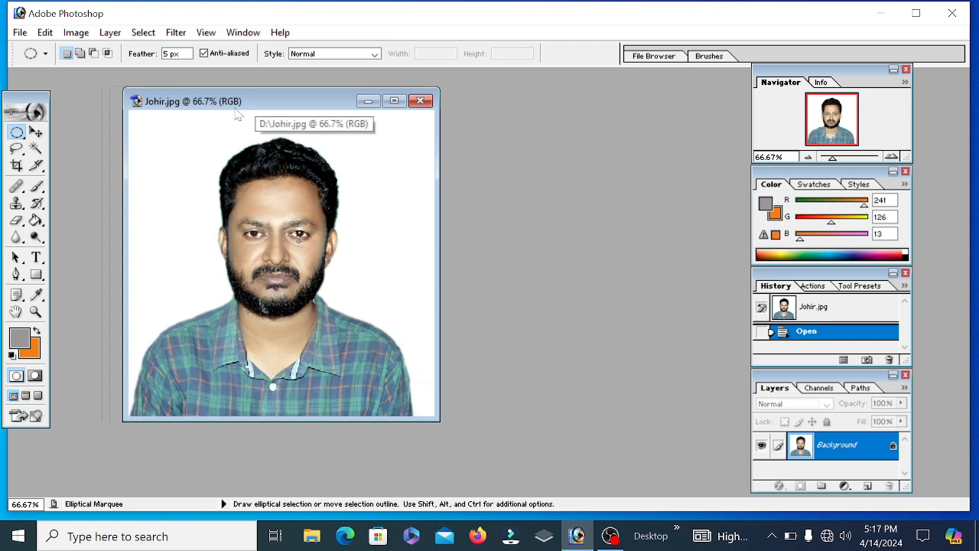
Step: Resize the portrait image to 300 pixels wide and 300 pixels high
{"action": "left_click", "coordinate": [75, 34]}
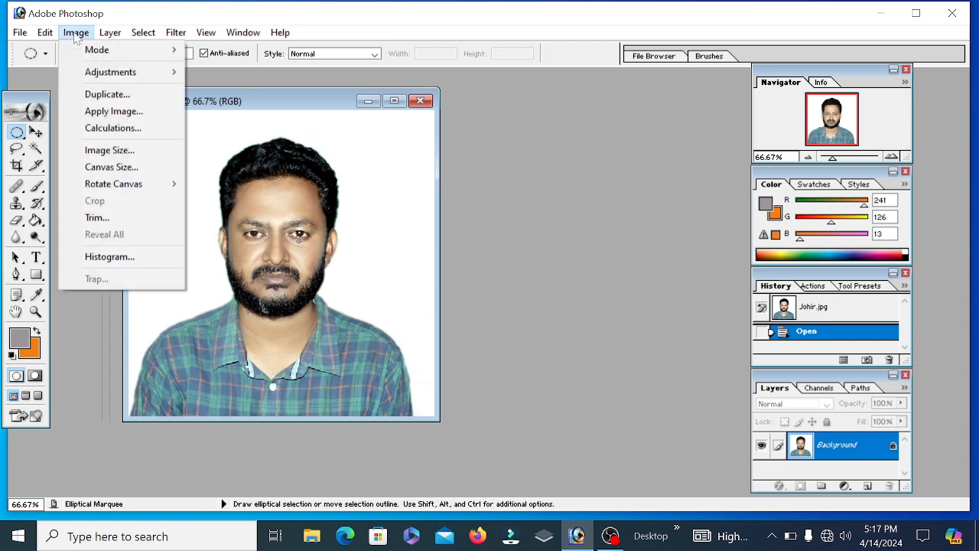
{"action": "left_click", "coordinate": [130, 156]}
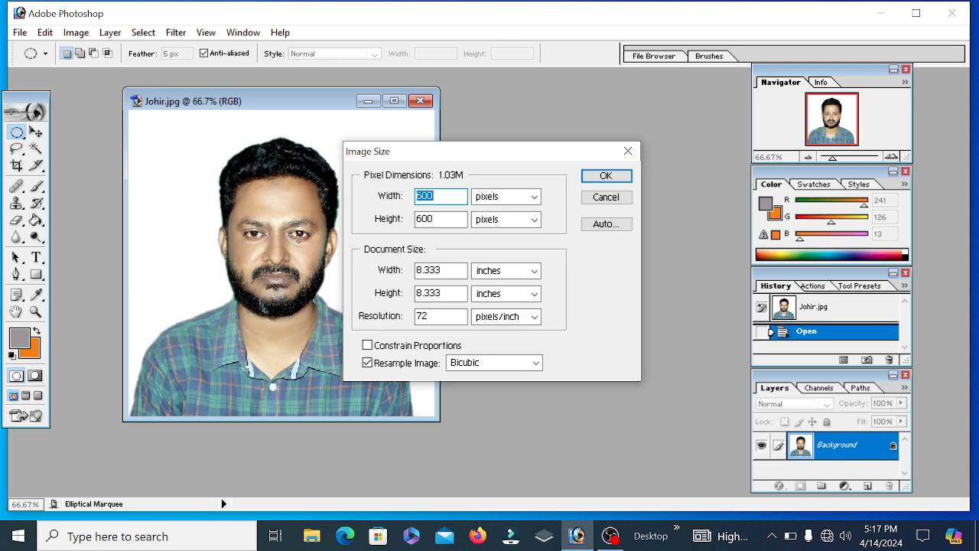
{"action": "left_click", "coordinate": [535, 198]}
{"action": "left_click", "coordinate": [535, 198]}
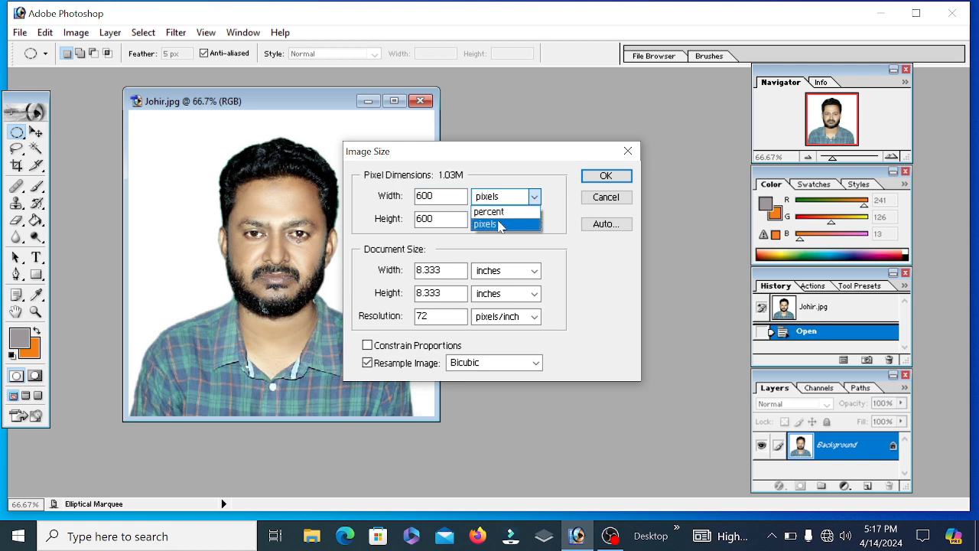
{"action": "left_click", "coordinate": [512, 226]}
{"action": "left_click", "coordinate": [534, 220]}
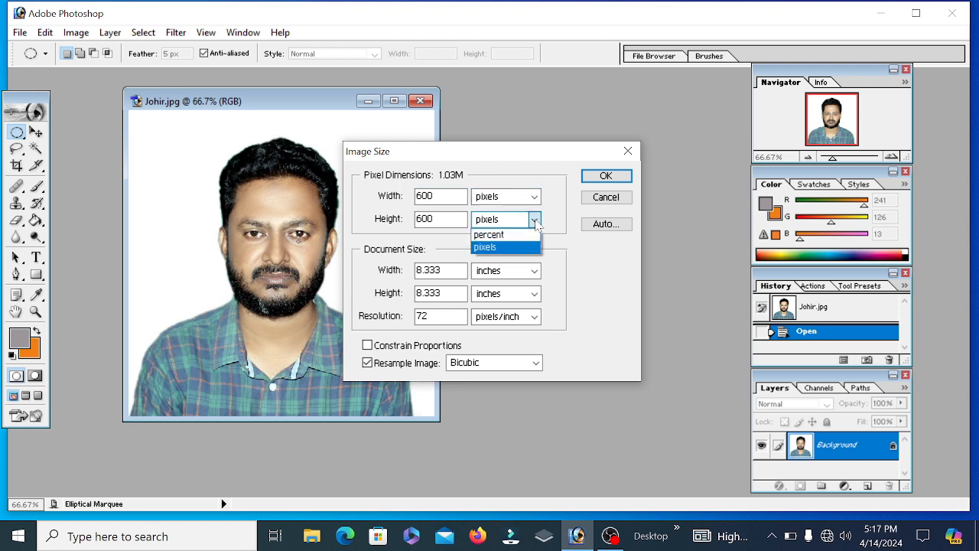
{"action": "left_click", "coordinate": [496, 247]}
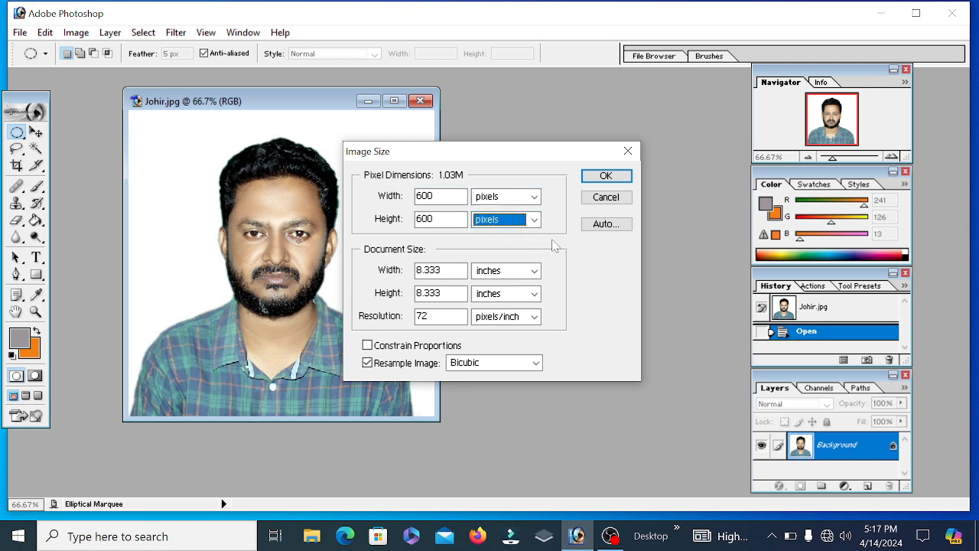
{"action": "left_click_drag", "start_coordinate": [436, 196], "coordinate": [410, 196]}
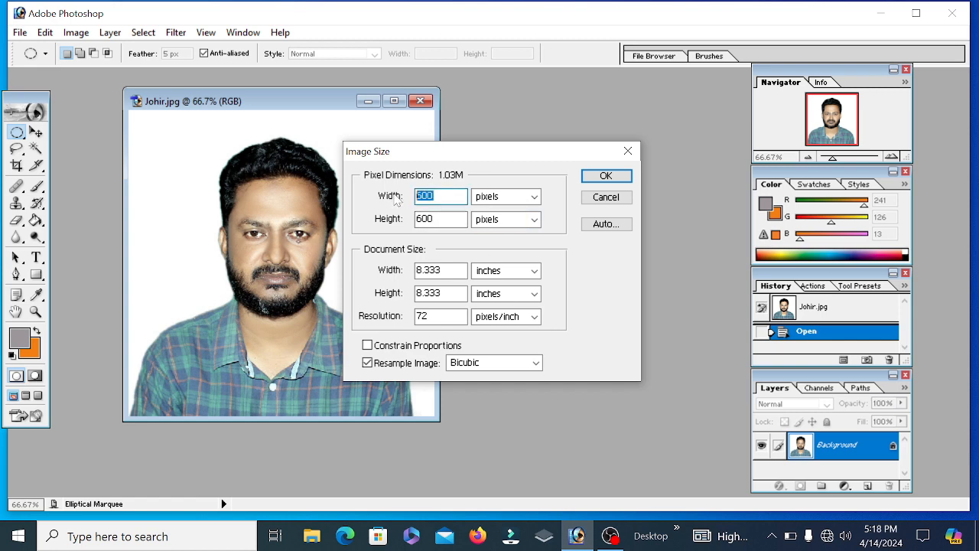
{"action": "type", "text": "300"}
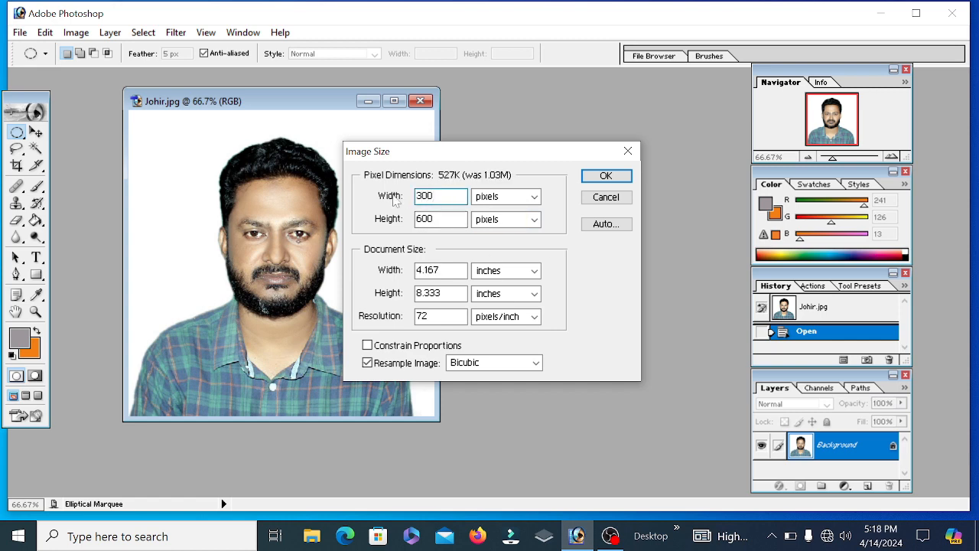
{"action": "key", "text": "Tab"}
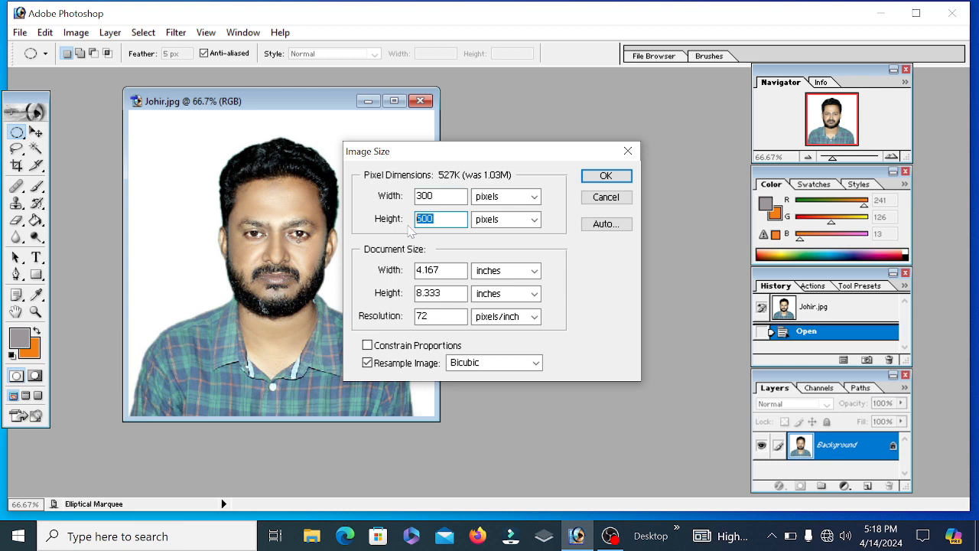
{"action": "type", "text": "300"}
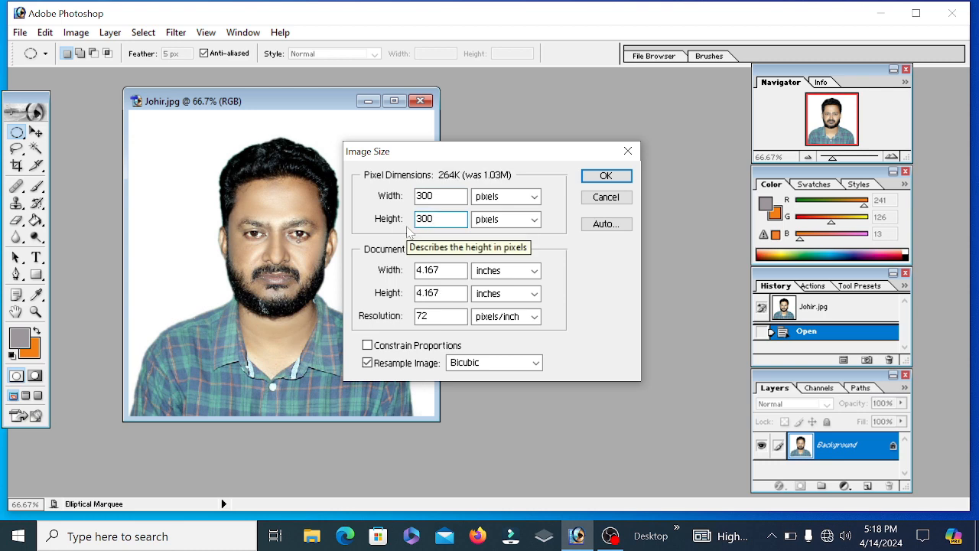
{"action": "left_click", "coordinate": [605, 175]}
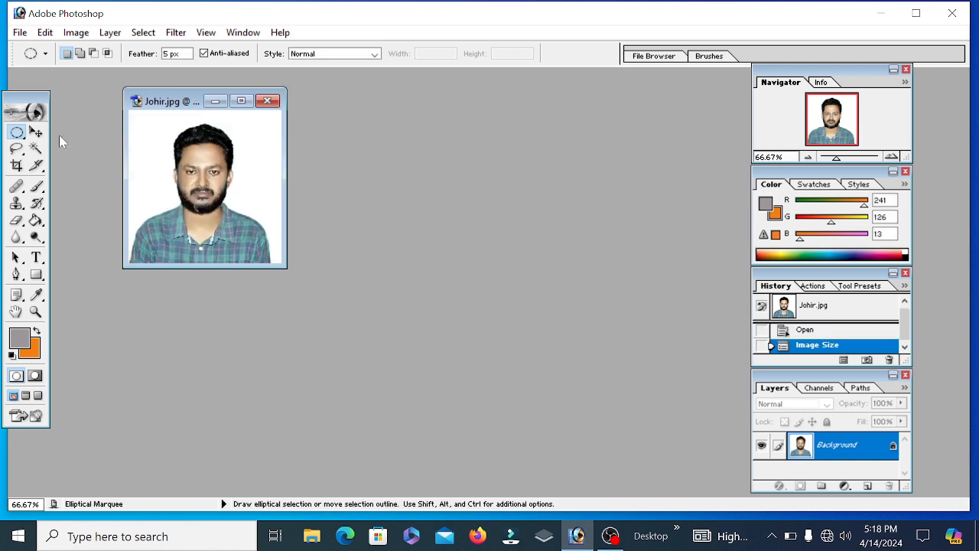
Step: Save the resized portrait to the Desktop as a maximum-quality baseline JPEG, adding 300 to the original file name
{"action": "left_click", "coordinate": [20, 33]}
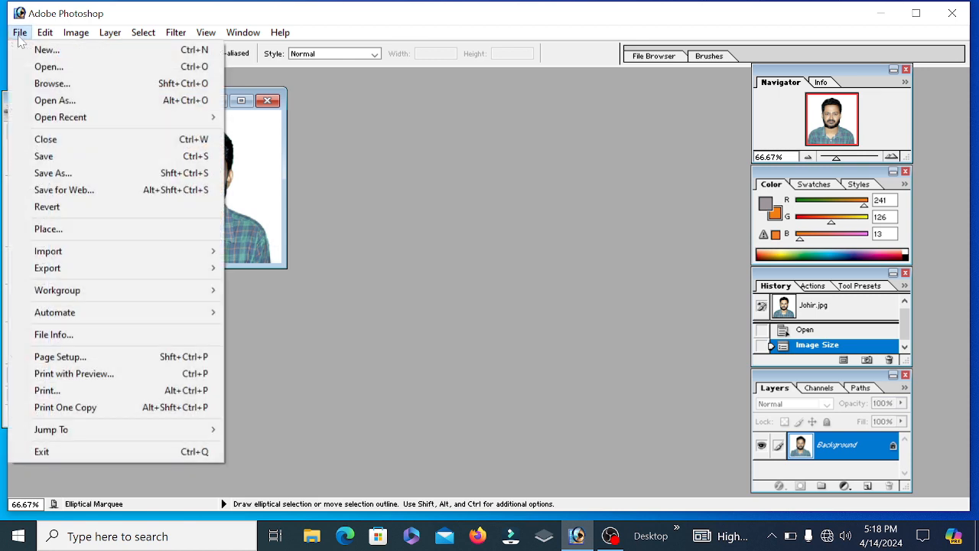
{"action": "left_click", "coordinate": [64, 177]}
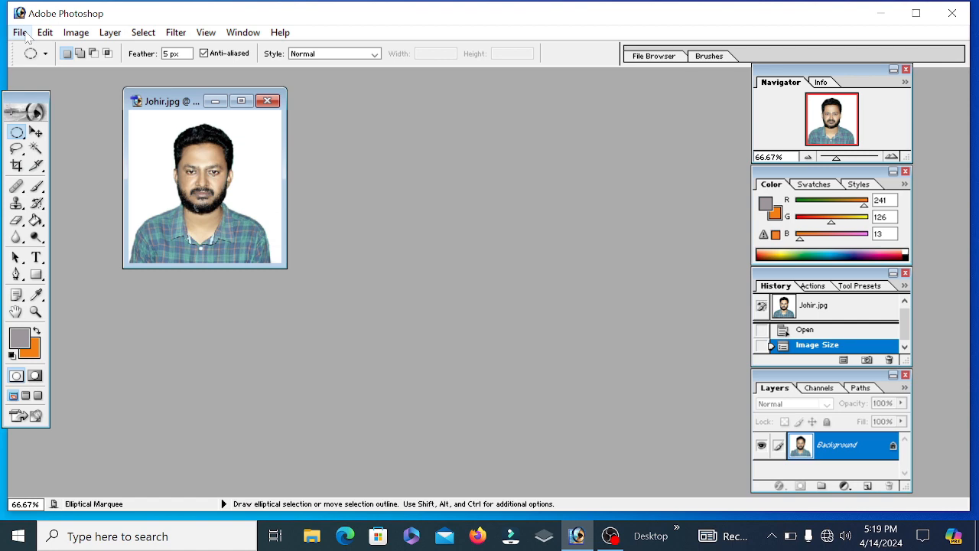
{"action": "left_click", "coordinate": [25, 33]}
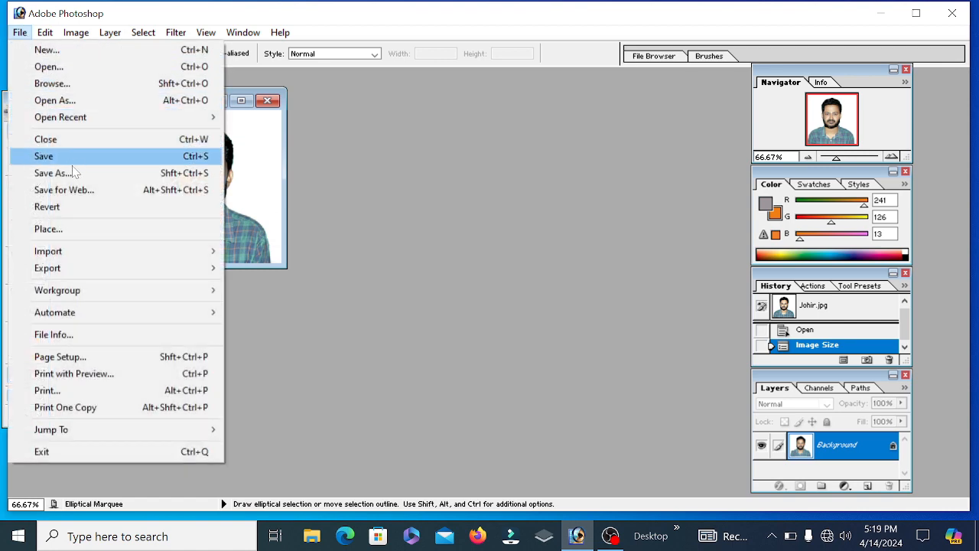
{"action": "left_click", "coordinate": [74, 173]}
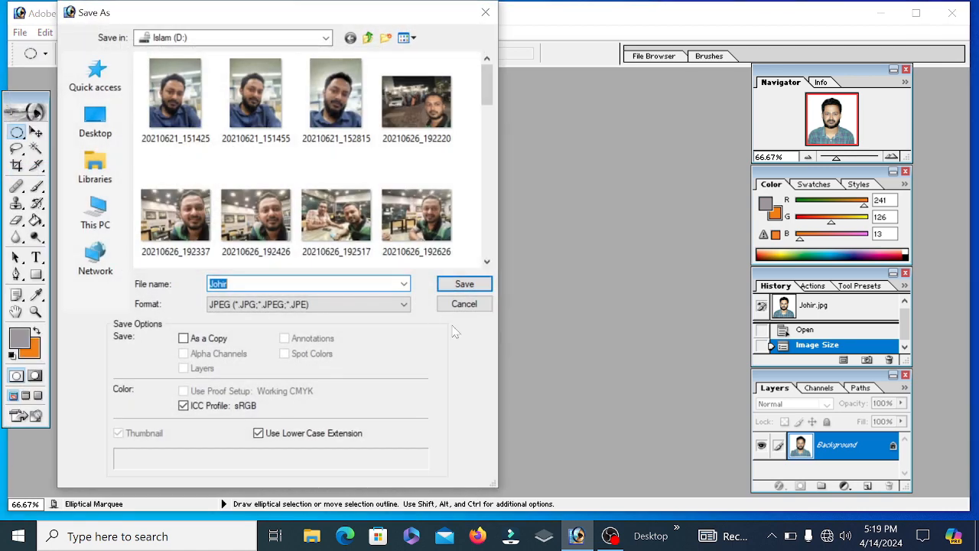
{"action": "left_click", "coordinate": [266, 283]}
{"action": "left_click", "coordinate": [326, 37]}
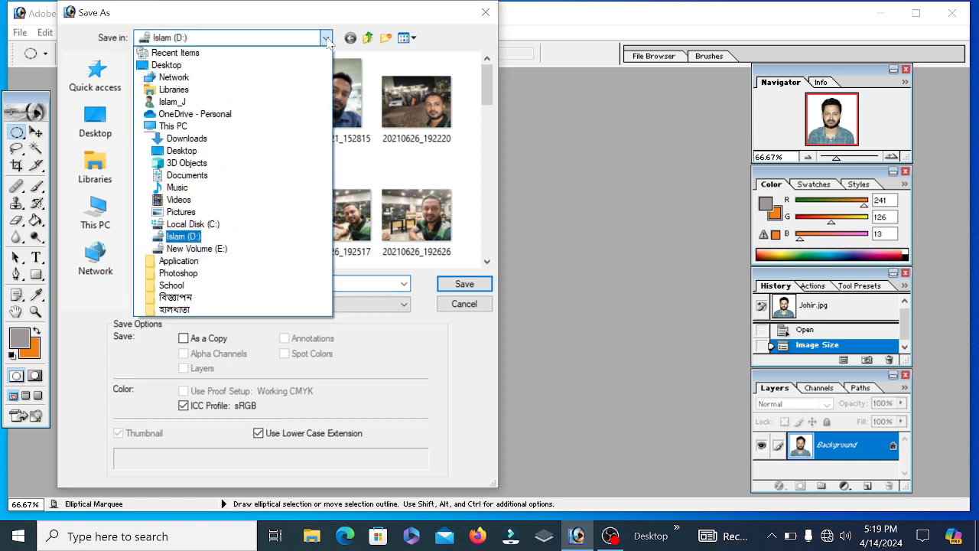
{"action": "left_click", "coordinate": [166, 65]}
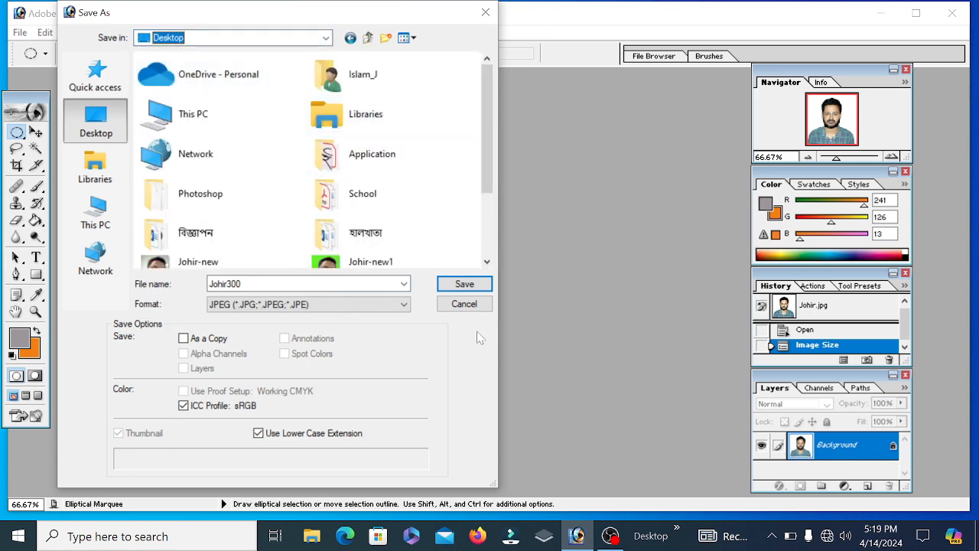
{"action": "left_click", "coordinate": [470, 288]}
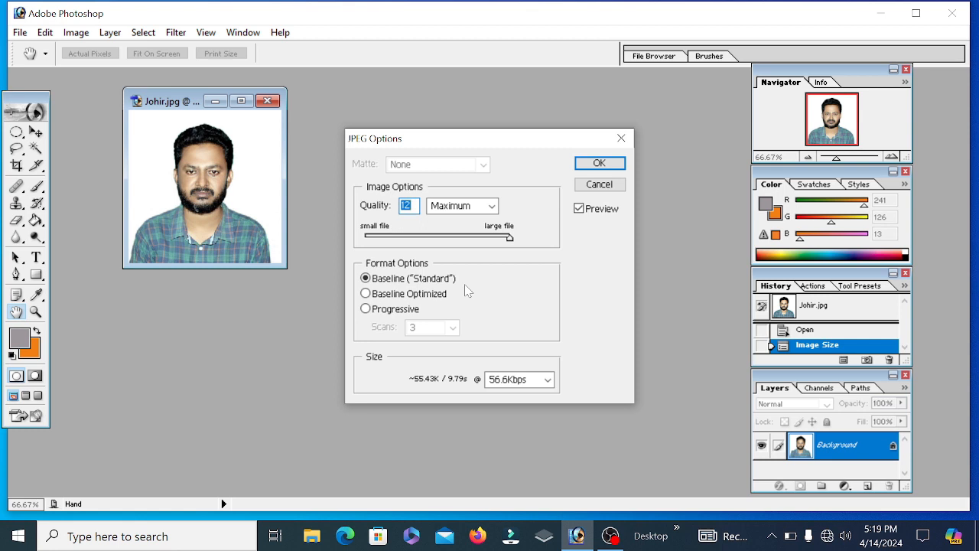
{"action": "left_click", "coordinate": [599, 165]}
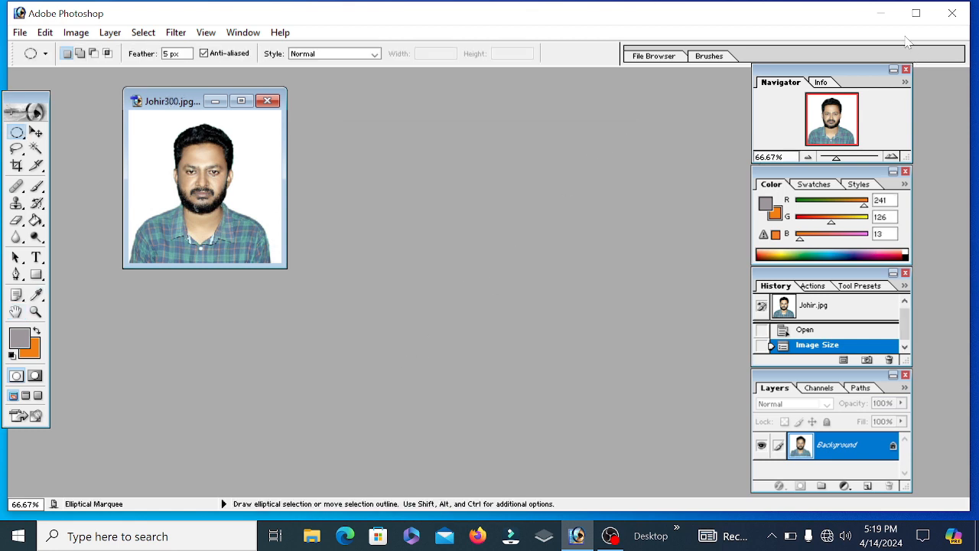
Step: Open the saved 300-pixel portrait from the desktop in the Photos viewer, check its pixel dimensions and file size, and close it
{"action": "left_click", "coordinate": [879, 16]}
{"action": "right_click", "coordinate": [807, 114]}
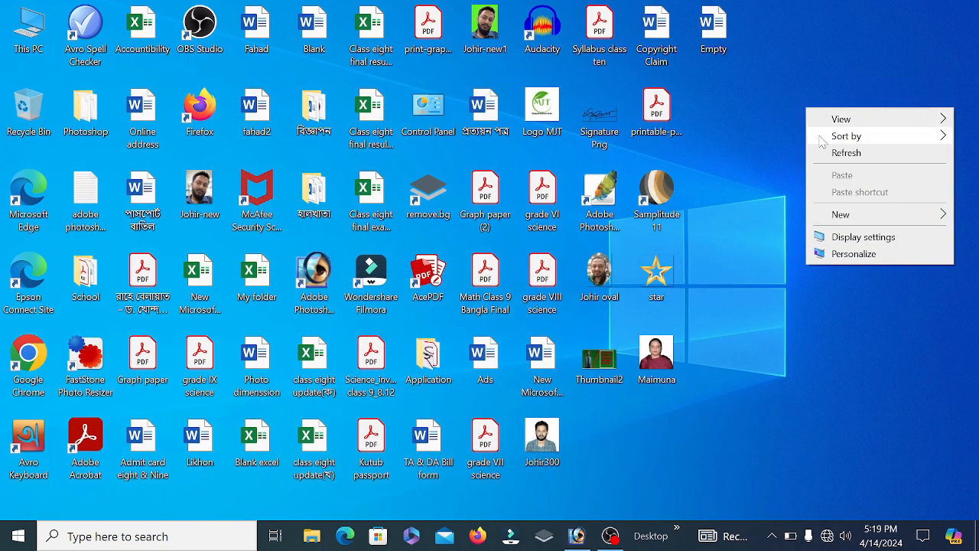
{"action": "left_click", "coordinate": [819, 151]}
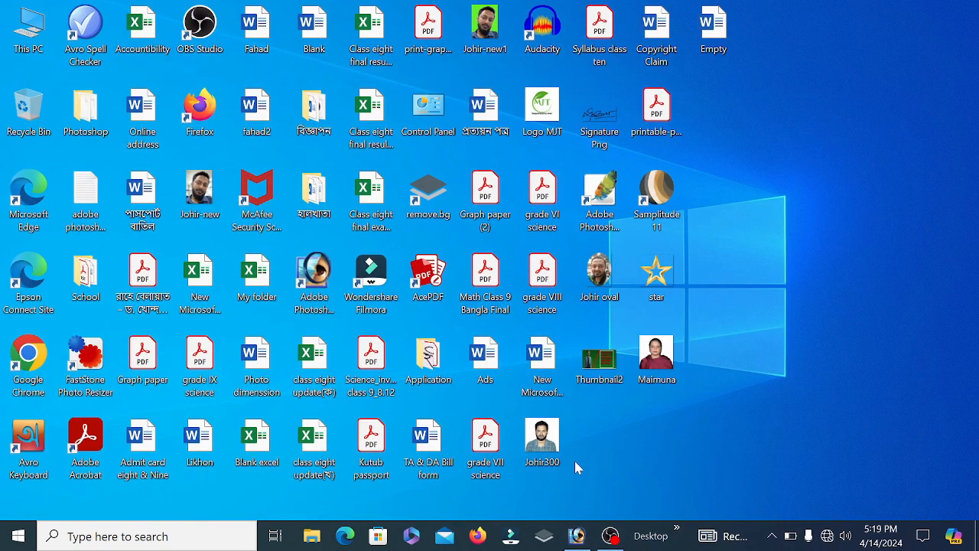
{"action": "double_click", "coordinate": [544, 442]}
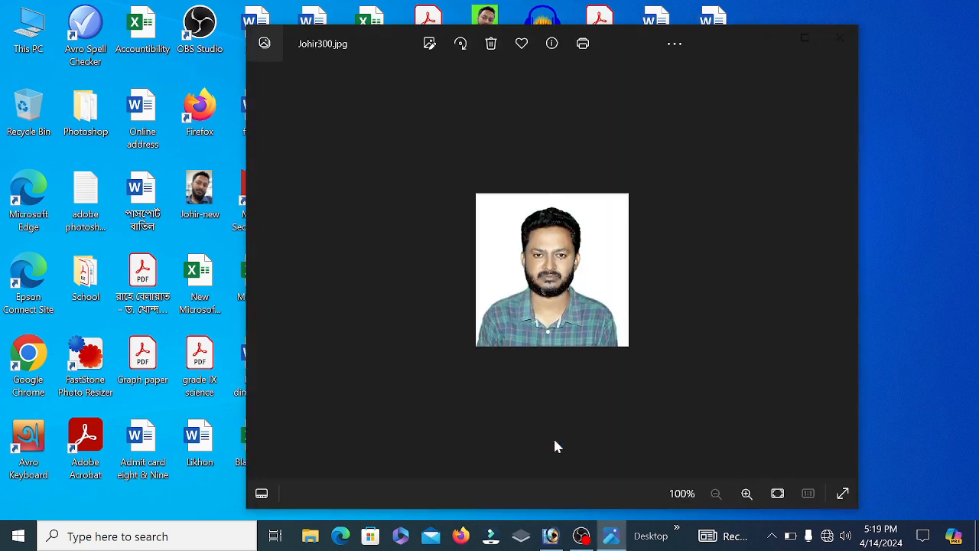
{"action": "left_click", "coordinate": [673, 45]}
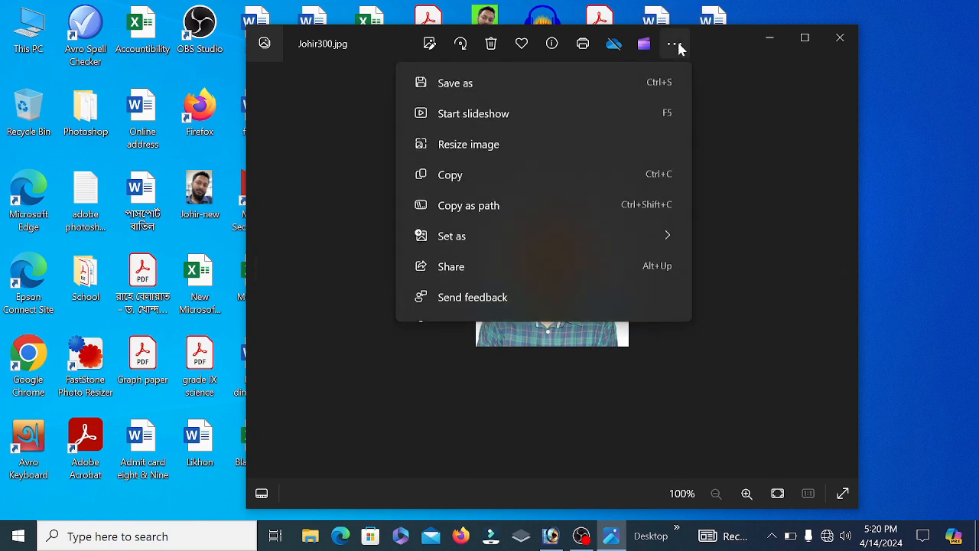
{"action": "left_click", "coordinate": [514, 144]}
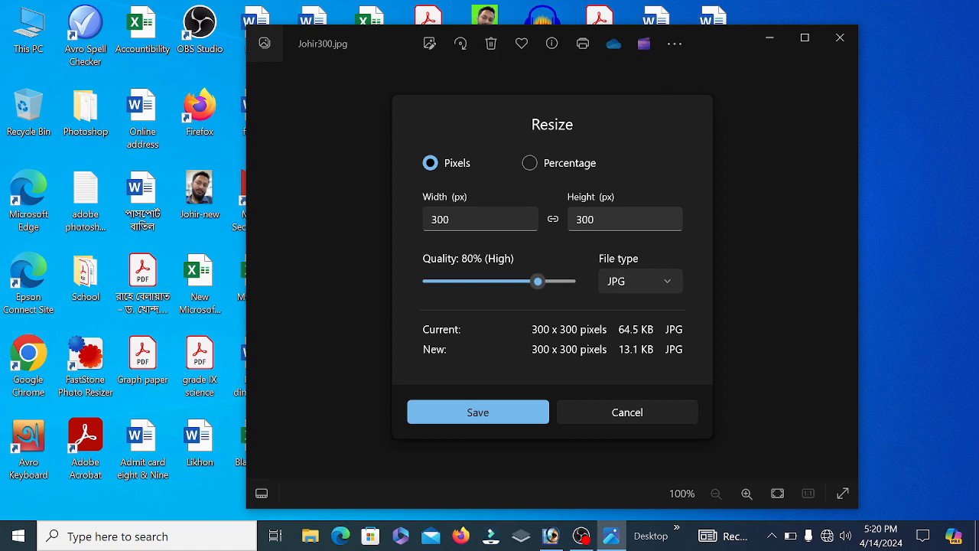
{"action": "left_click", "coordinate": [641, 415]}
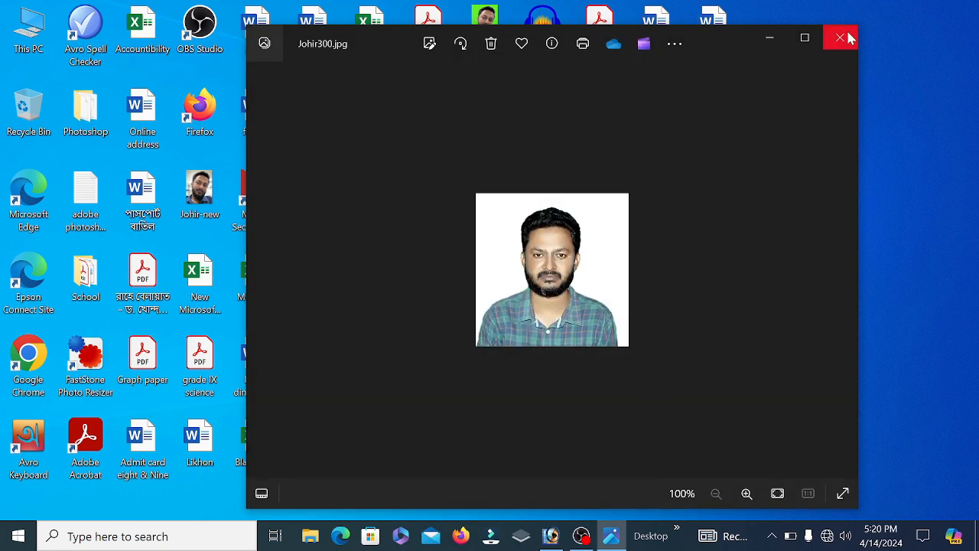
{"action": "left_click", "coordinate": [849, 38]}
{"action": "right_click", "coordinate": [750, 119]}
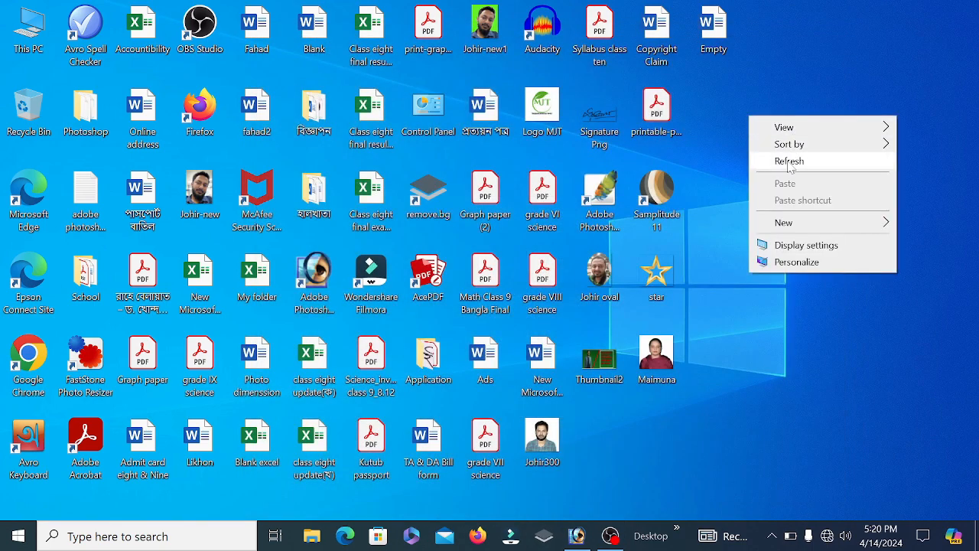
{"action": "left_click", "coordinate": [789, 161]}
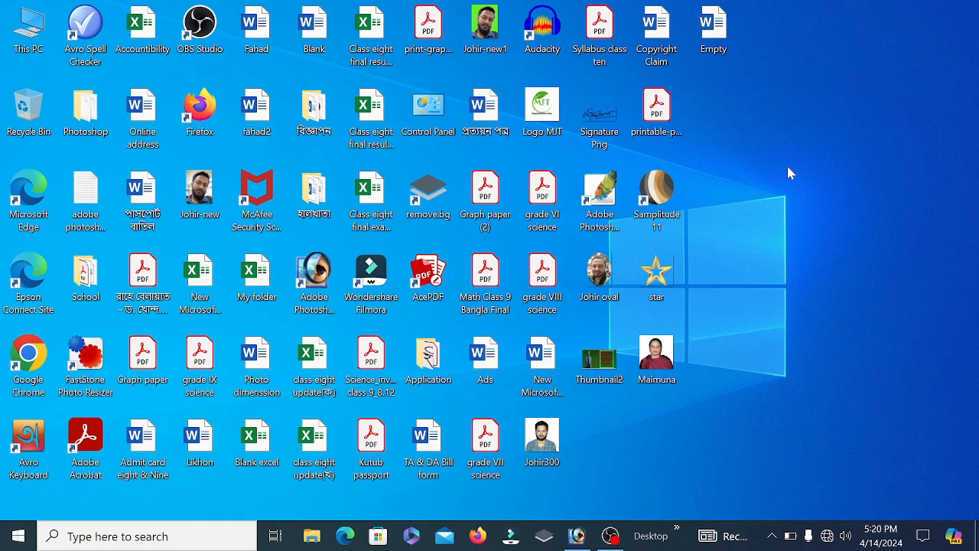
Step: Open Signature Png from the desktop in the Photos viewer, check its pixel dimensions and file size, and close it without resizing
{"action": "double_click", "coordinate": [602, 122]}
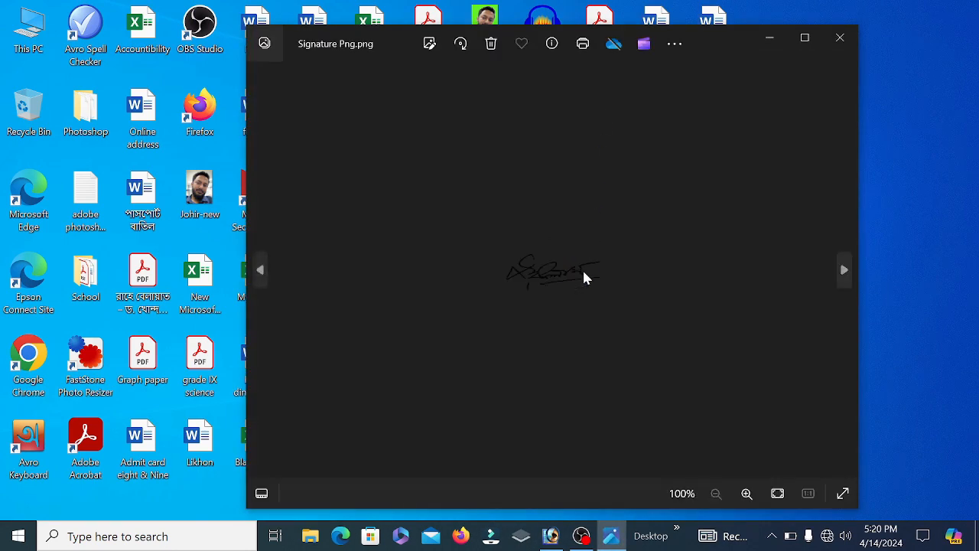
{"action": "scroll", "coordinate": [576, 289], "scroll_direction": "up", "scroll_amount": 5}
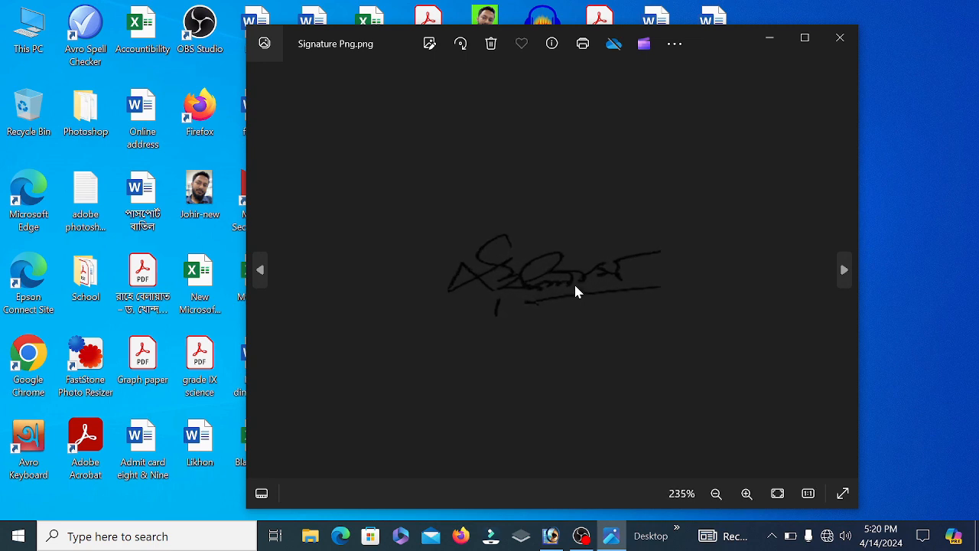
{"action": "scroll", "coordinate": [576, 290], "scroll_direction": "up", "scroll_amount": 1}
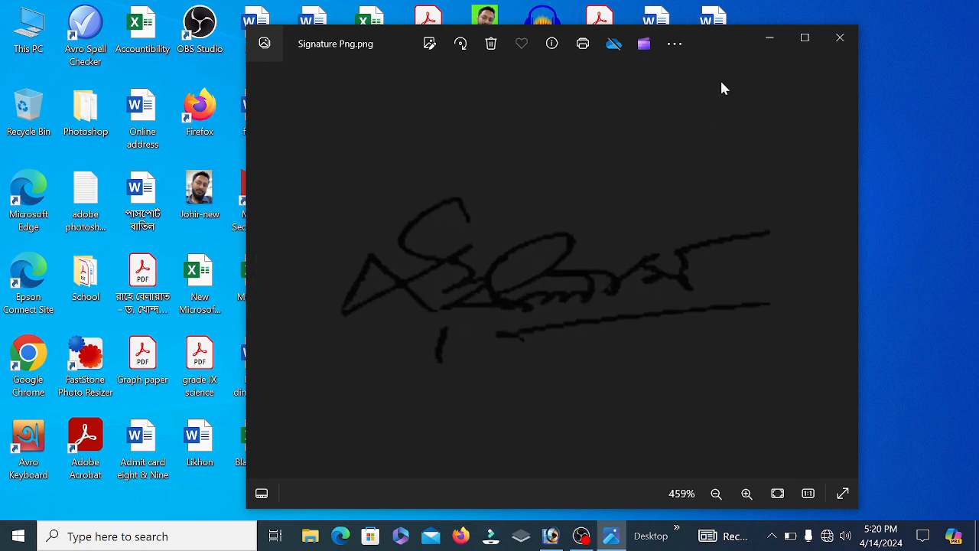
{"action": "left_click", "coordinate": [673, 44]}
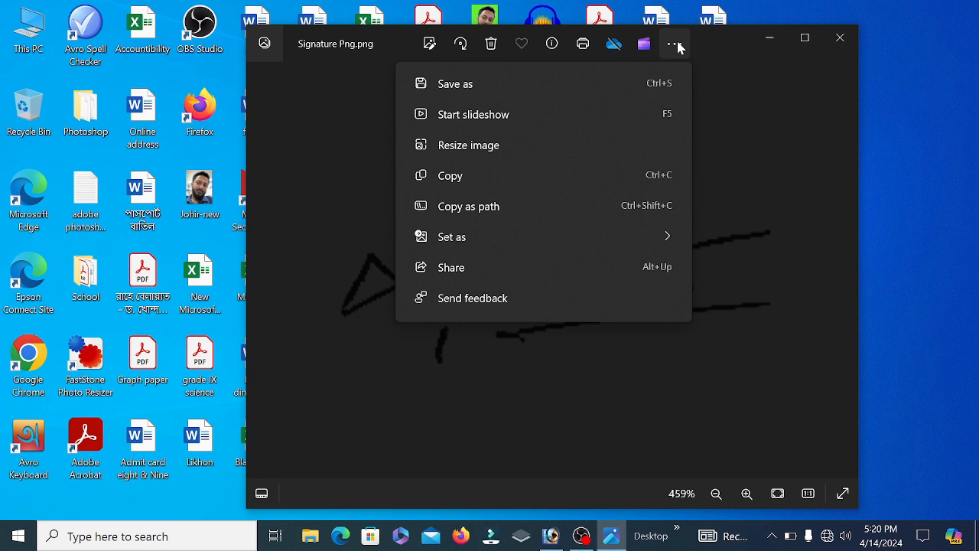
{"action": "left_click", "coordinate": [491, 145]}
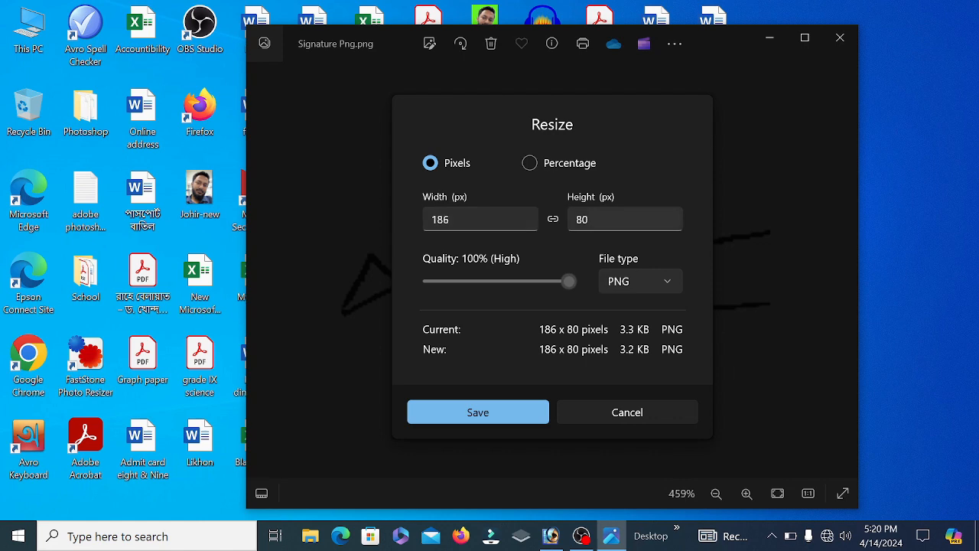
{"action": "left_click", "coordinate": [643, 414]}
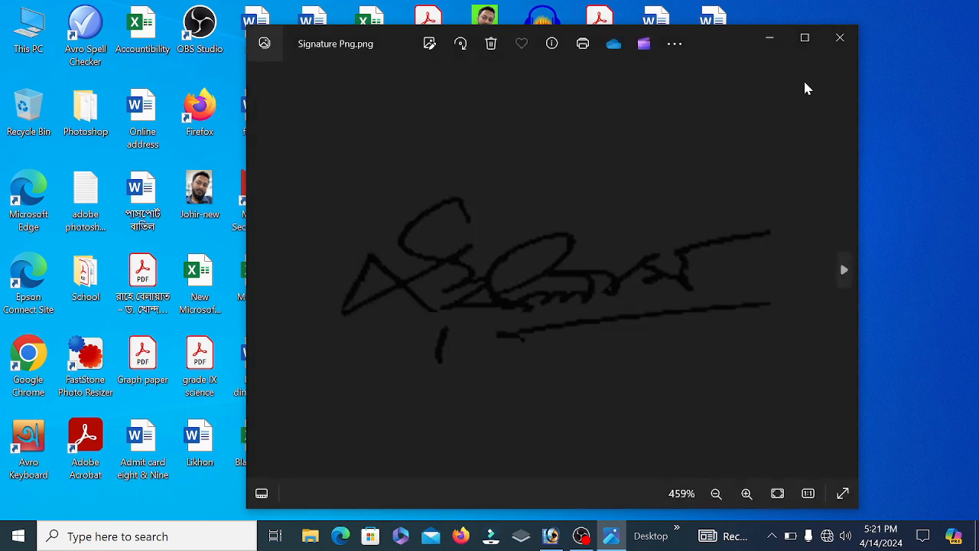
{"action": "left_click", "coordinate": [841, 39]}
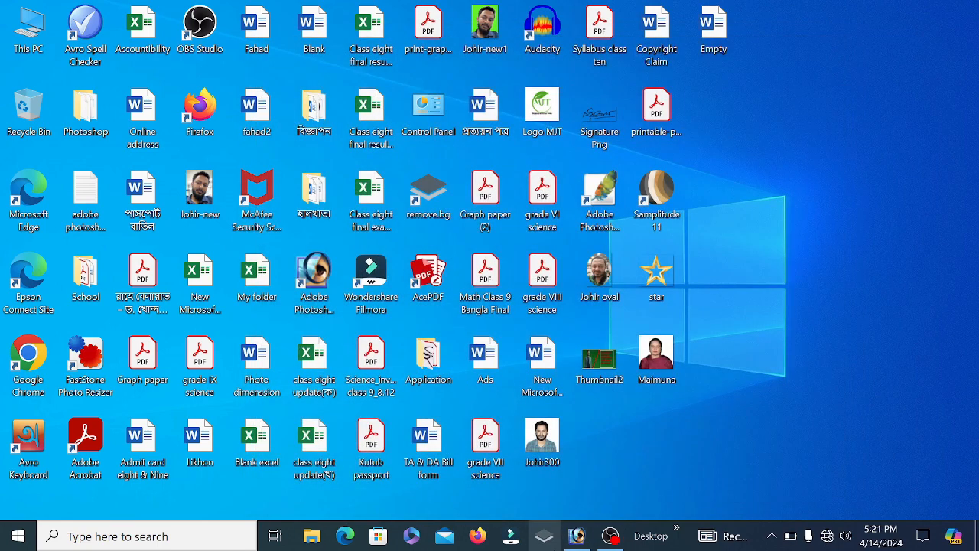
Step: Switch to Photoshop, open Signature Png from the Desktop, and move its window clear of the toolbox and the portrait
{"action": "mouse_move", "coordinate": [575, 539]}
{"action": "left_click", "coordinate": [586, 432]}
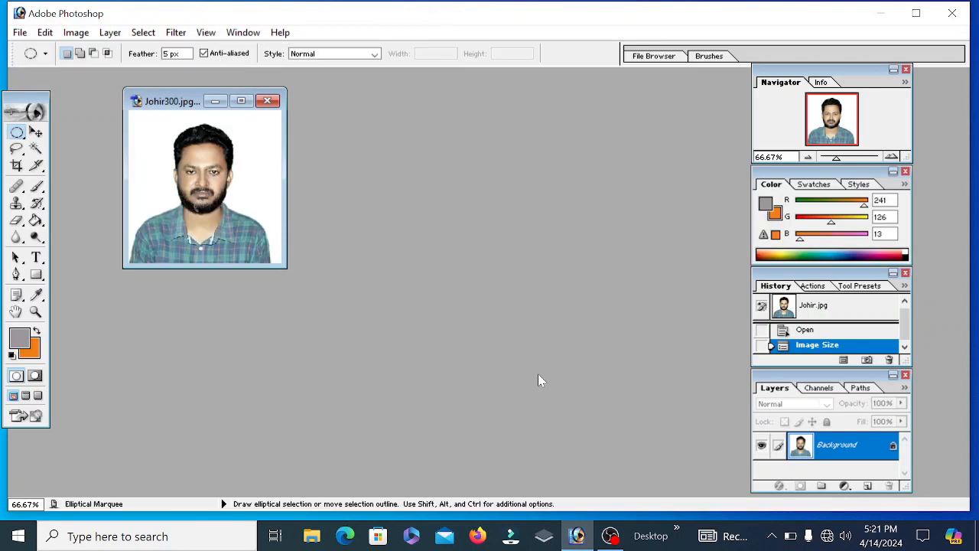
{"action": "double_click", "coordinate": [452, 237]}
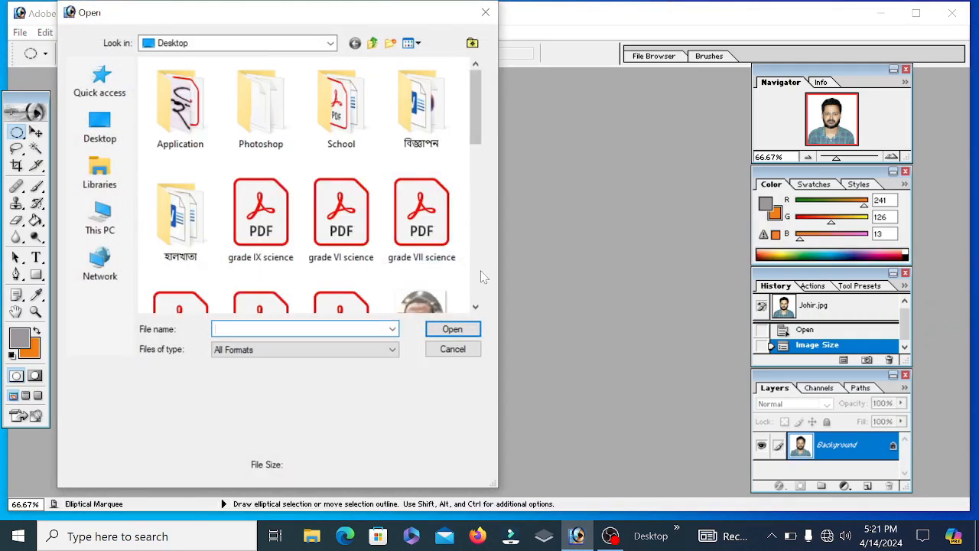
{"action": "left_click", "coordinate": [107, 133]}
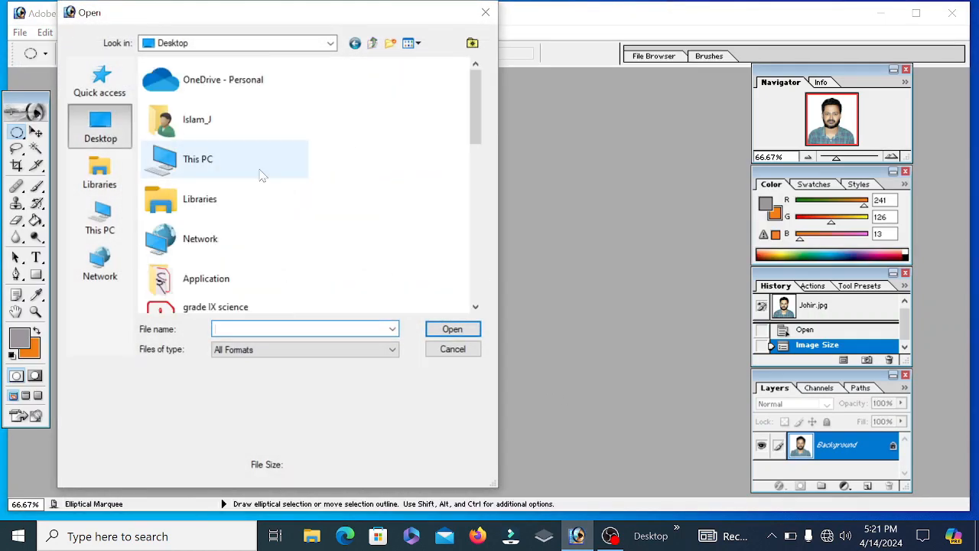
{"action": "scroll", "coordinate": [360, 241], "scroll_direction": "down", "scroll_amount": 5}
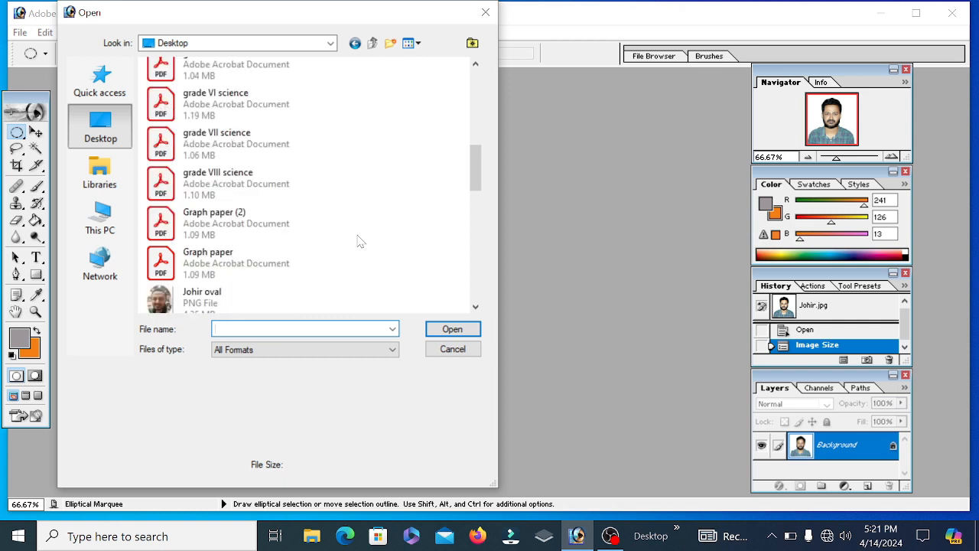
{"action": "scroll", "coordinate": [359, 241], "scroll_direction": "down", "scroll_amount": 3}
{"action": "scroll", "coordinate": [360, 242], "scroll_direction": "down", "scroll_amount": 3}
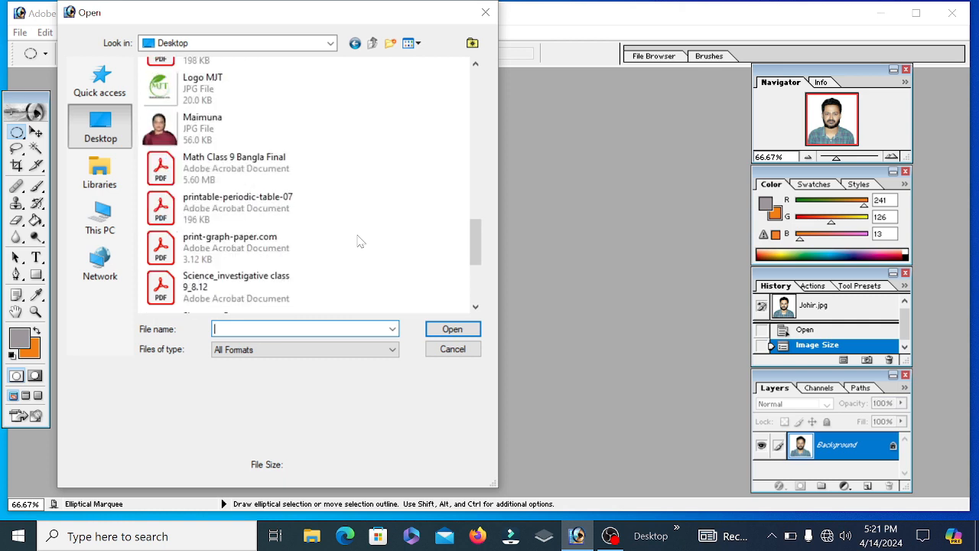
{"action": "scroll", "coordinate": [360, 242], "scroll_direction": "down", "scroll_amount": 3}
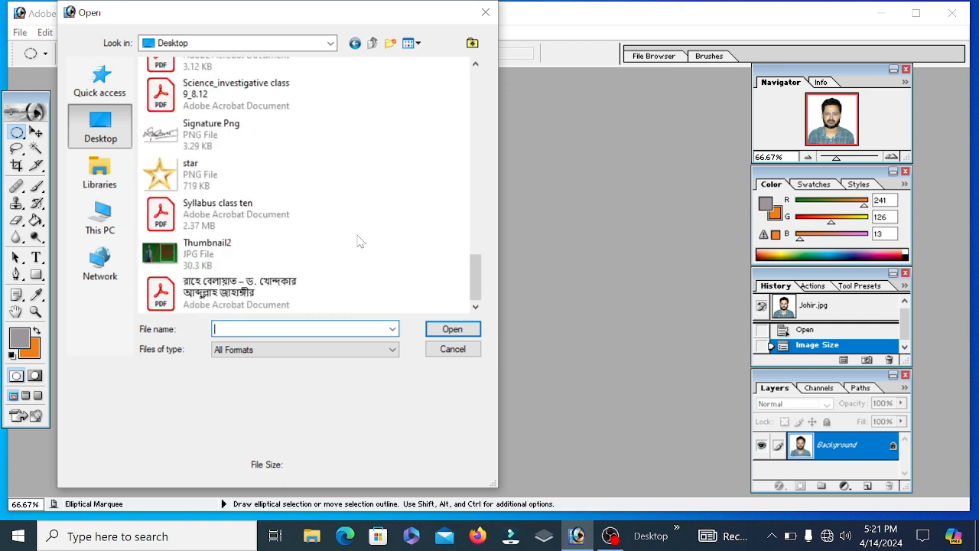
{"action": "left_click", "coordinate": [218, 131]}
{"action": "left_click", "coordinate": [452, 328]}
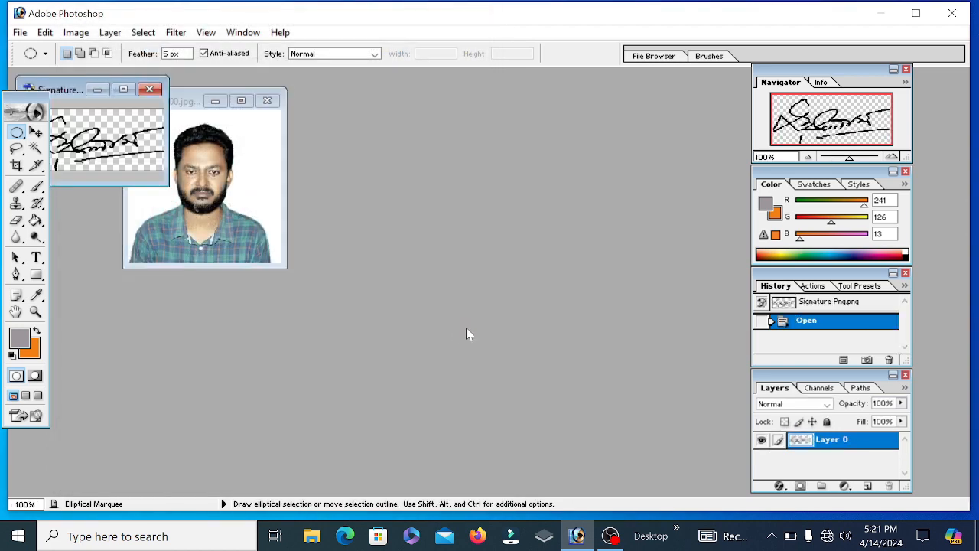
{"action": "left_click_drag", "start_coordinate": [74, 93], "coordinate": [411, 112]}
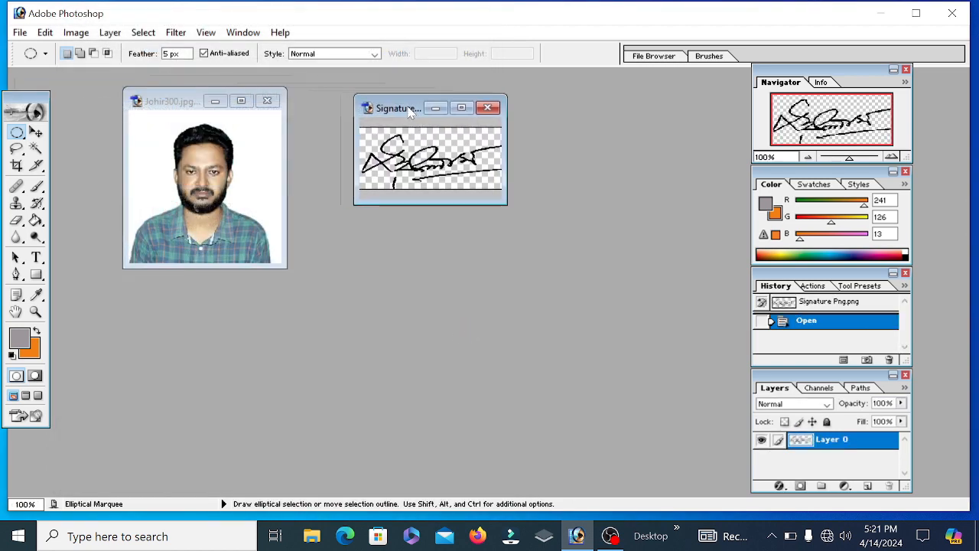
Step: Set the signature image's width to 300 pixels without constraining its proportions
{"action": "right_click", "coordinate": [411, 112]}
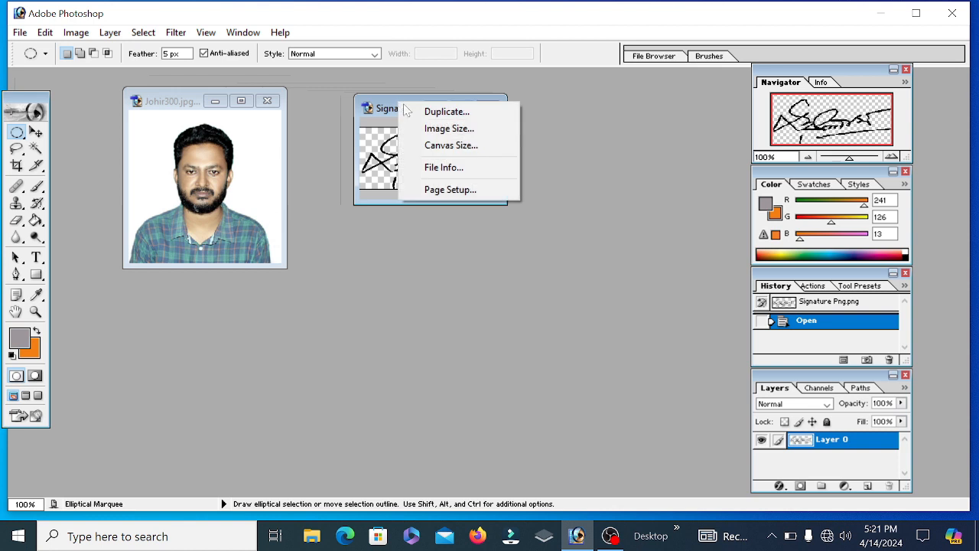
{"action": "left_click", "coordinate": [444, 128]}
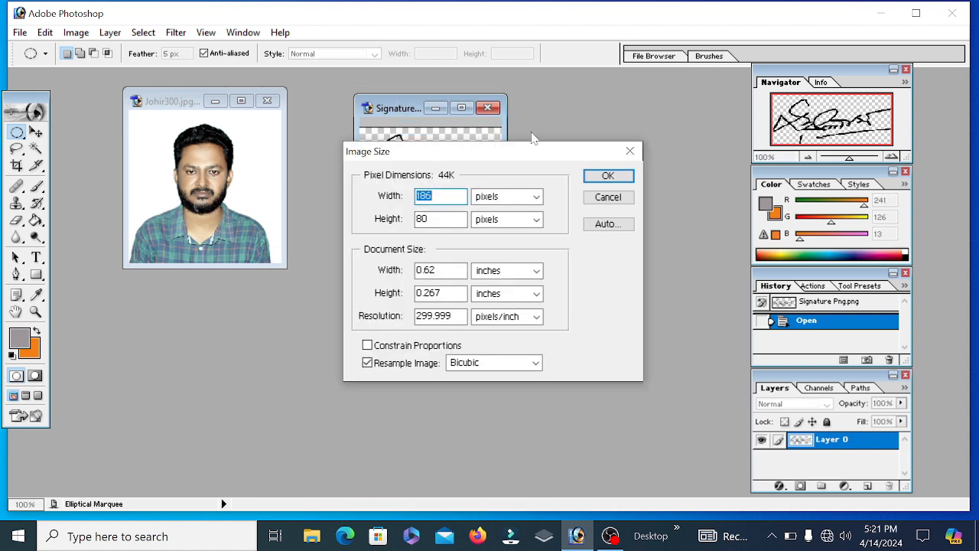
{"action": "type", "text": "300"}
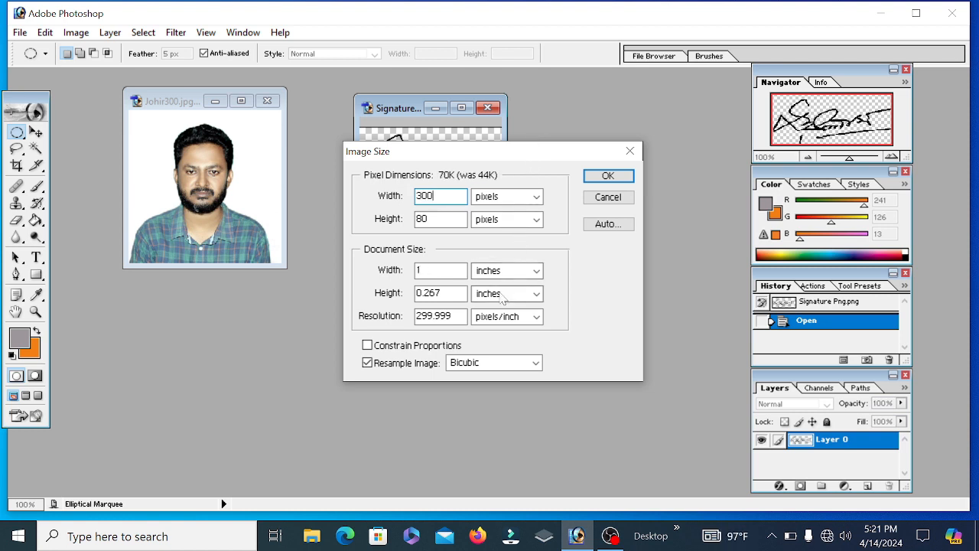
{"action": "left_click", "coordinate": [585, 254]}
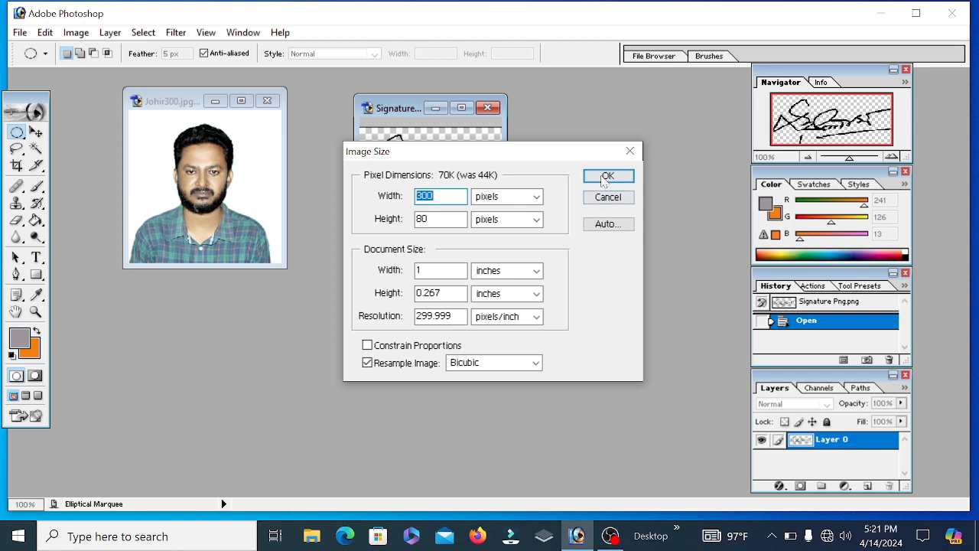
{"action": "left_click", "coordinate": [601, 174]}
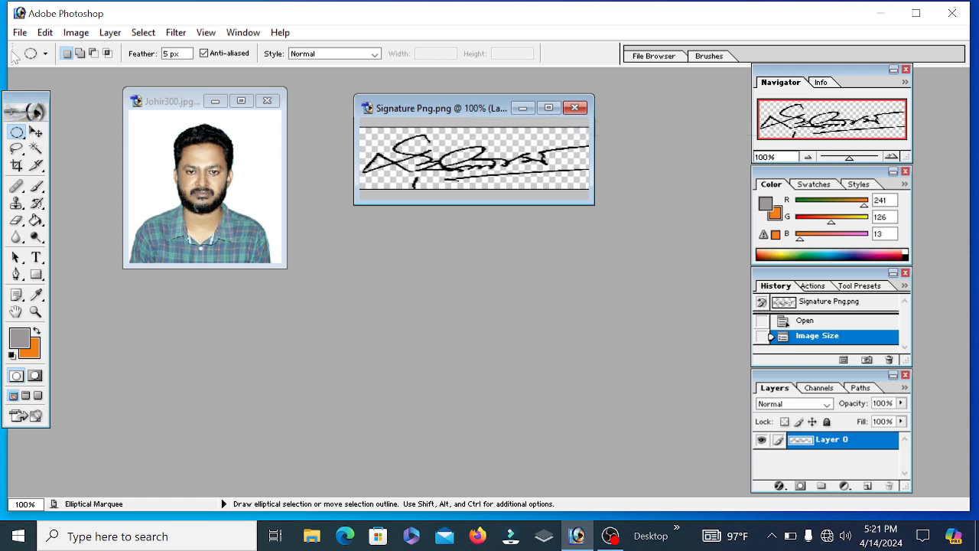
Step: Save a copy of the resized signature to the Desktop as a non-interlaced PNG named Signature80
{"action": "left_click", "coordinate": [20, 32]}
{"action": "left_click", "coordinate": [56, 172]}
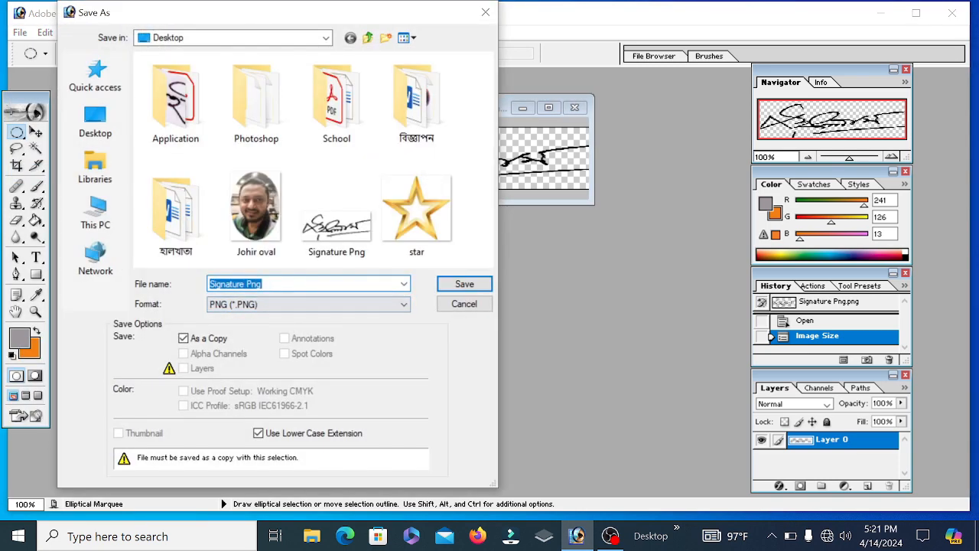
{"action": "left_click", "coordinate": [263, 284]}
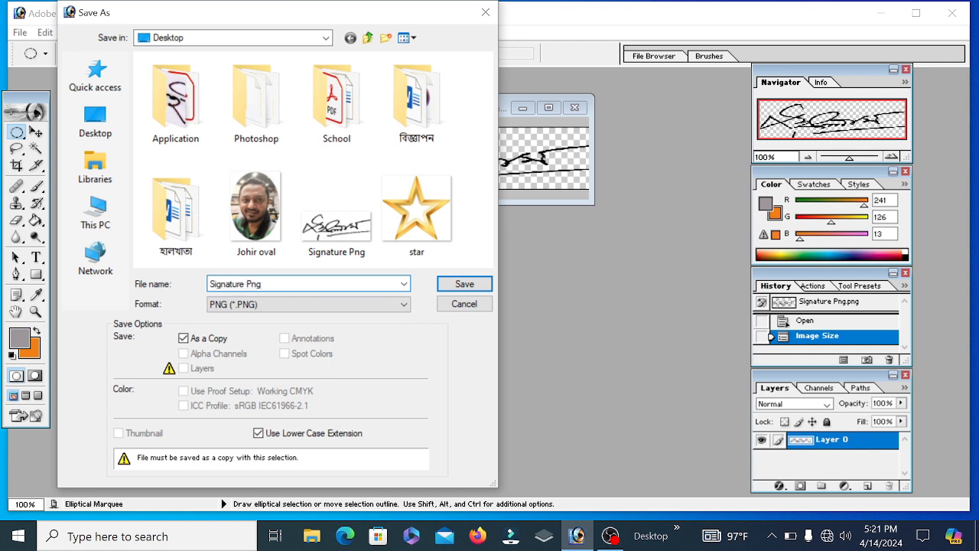
{"action": "key", "text": "BackSpace"}
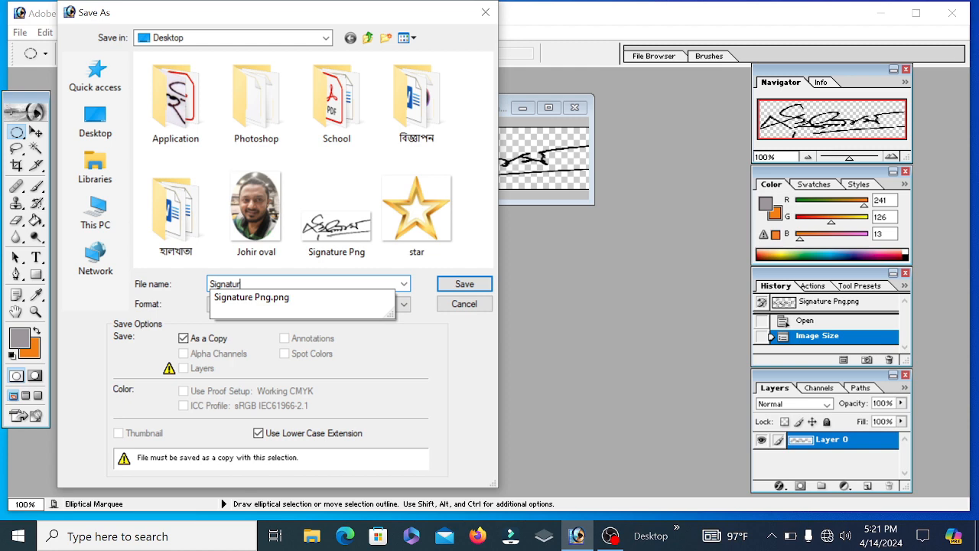
{"action": "type", "text": "80"}
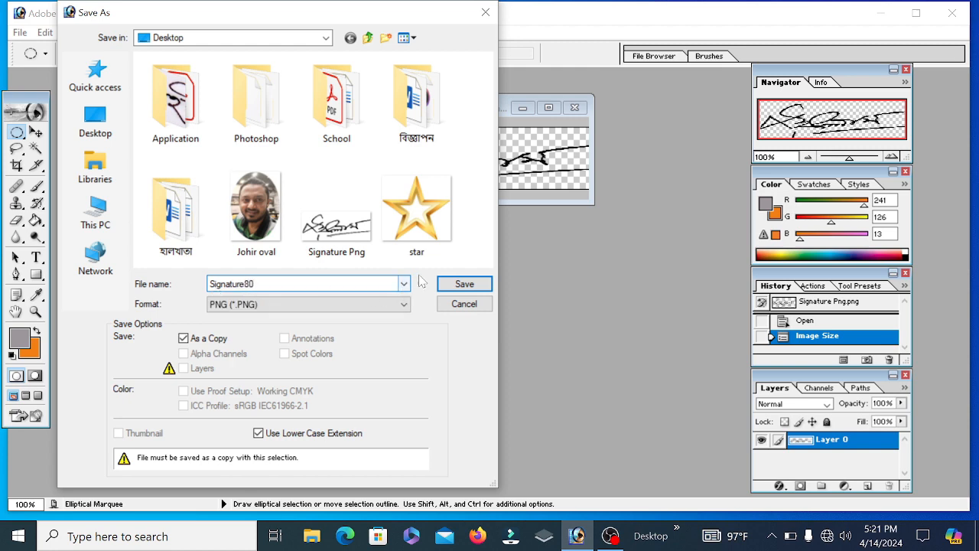
{"action": "left_click", "coordinate": [455, 287]}
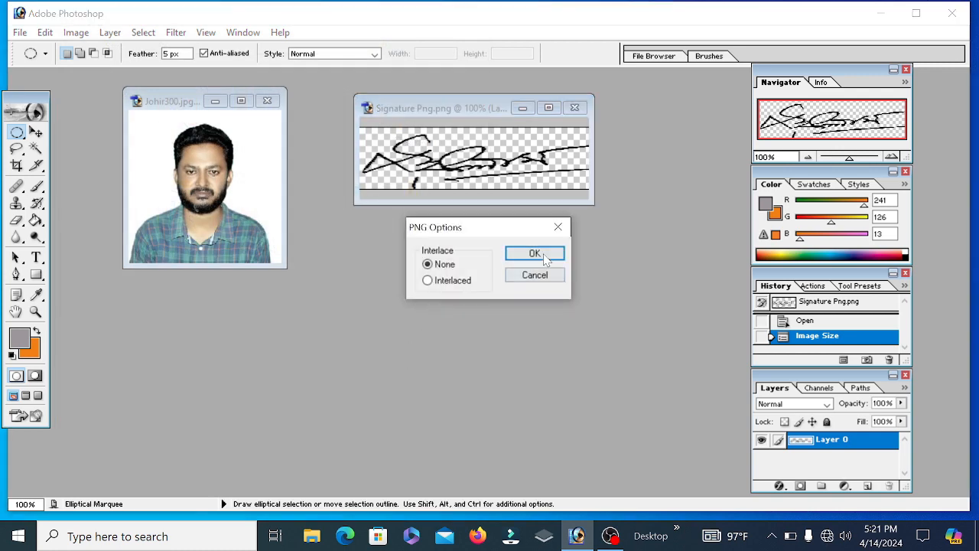
{"action": "left_click", "coordinate": [543, 255]}
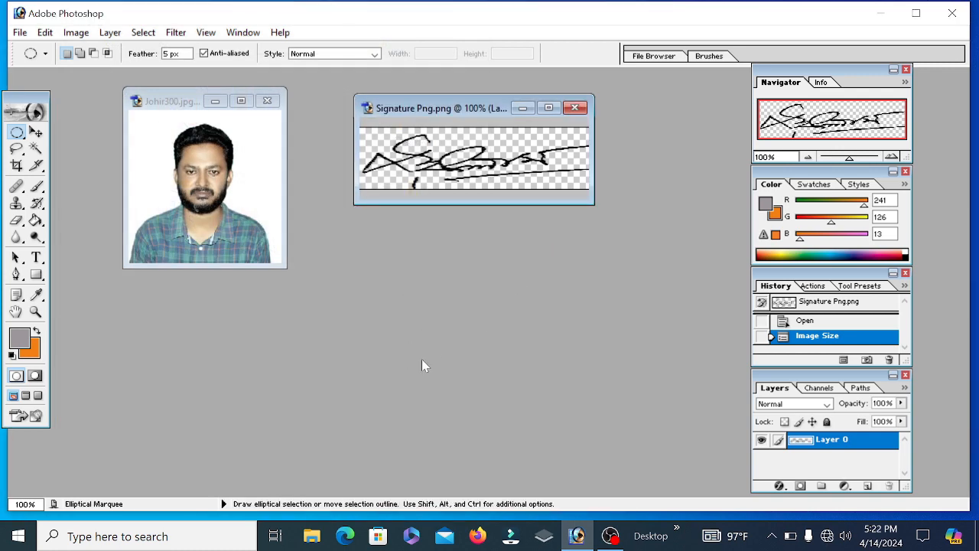
Step: Refresh the desktop, open Signature80 in the Photos viewer to check its pixel dimensions and file size, and close it
{"action": "left_click", "coordinate": [881, 13]}
{"action": "right_click", "coordinate": [804, 139]}
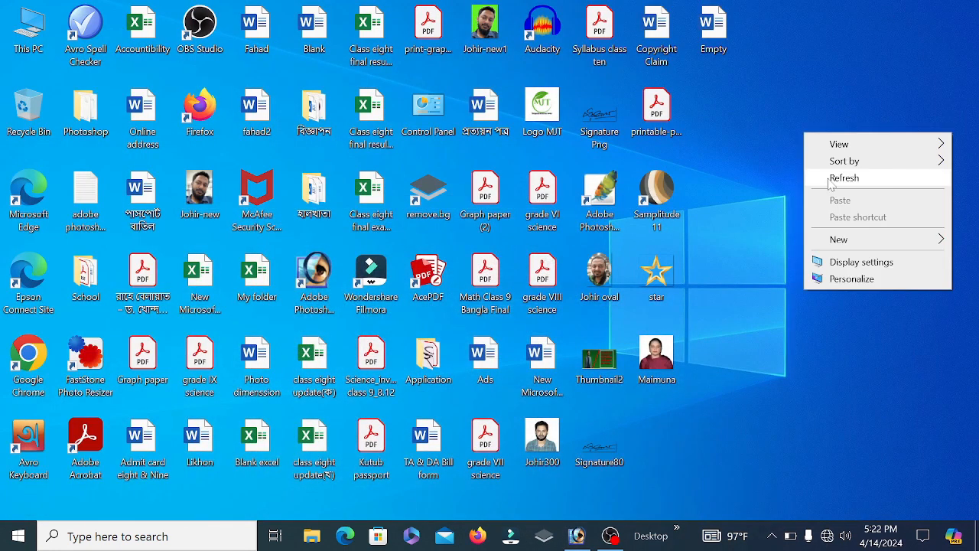
{"action": "left_click", "coordinate": [830, 179]}
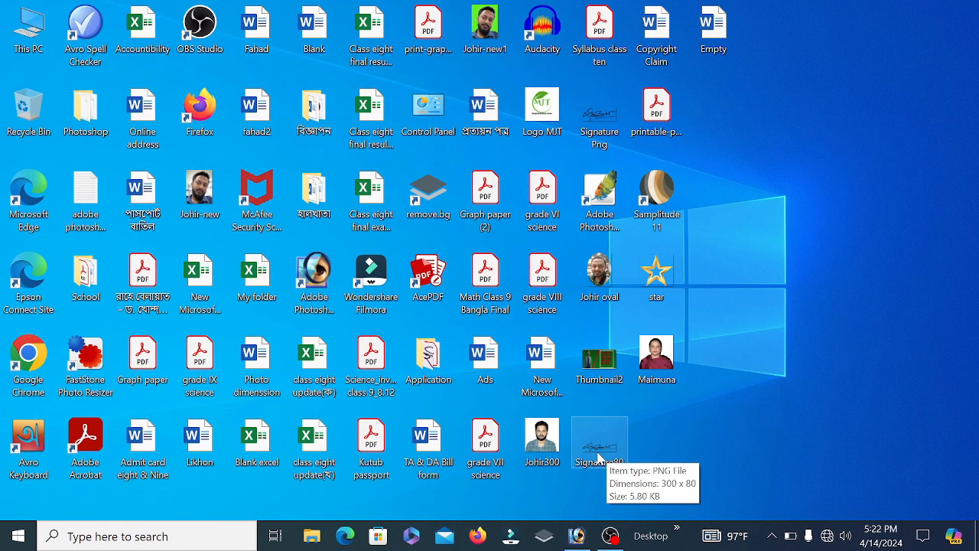
{"action": "double_click", "coordinate": [599, 452]}
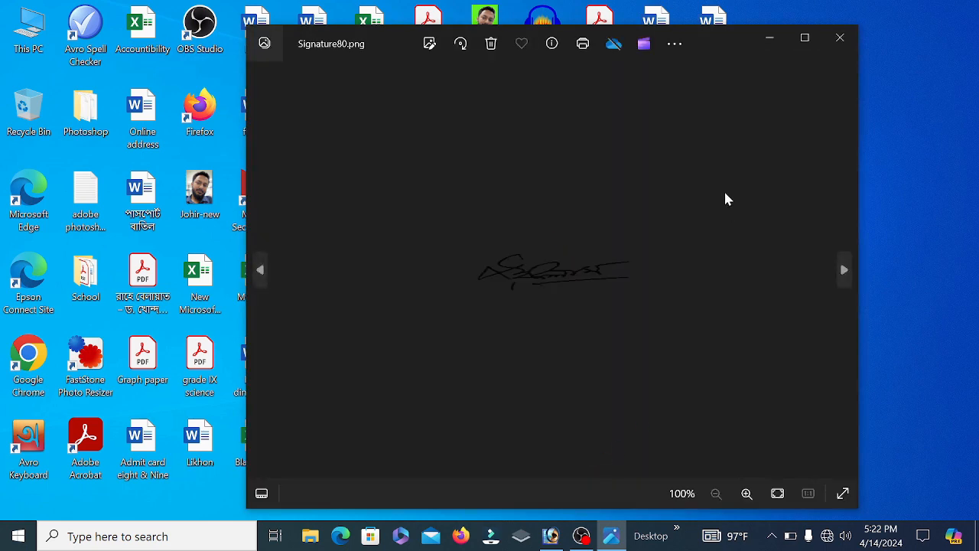
{"action": "left_click", "coordinate": [677, 44]}
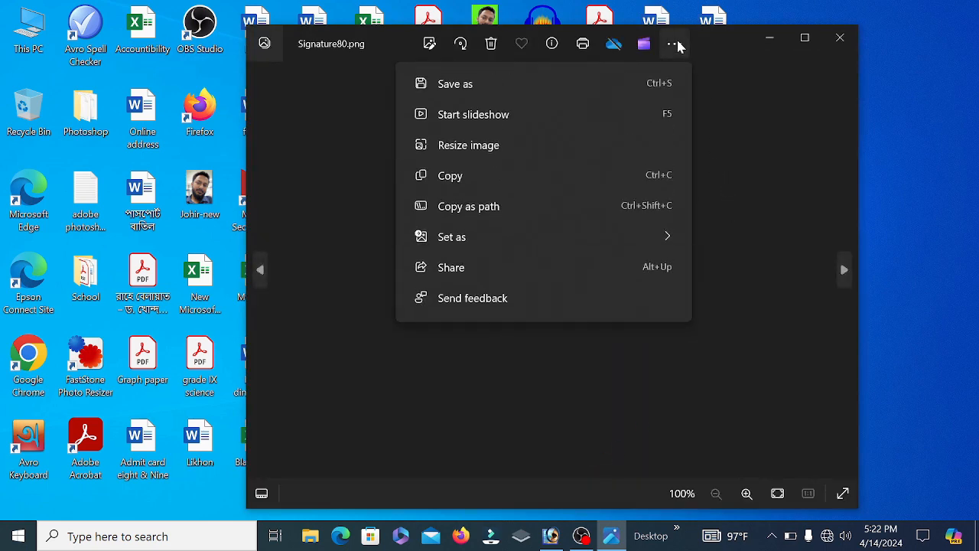
{"action": "left_click", "coordinate": [497, 153]}
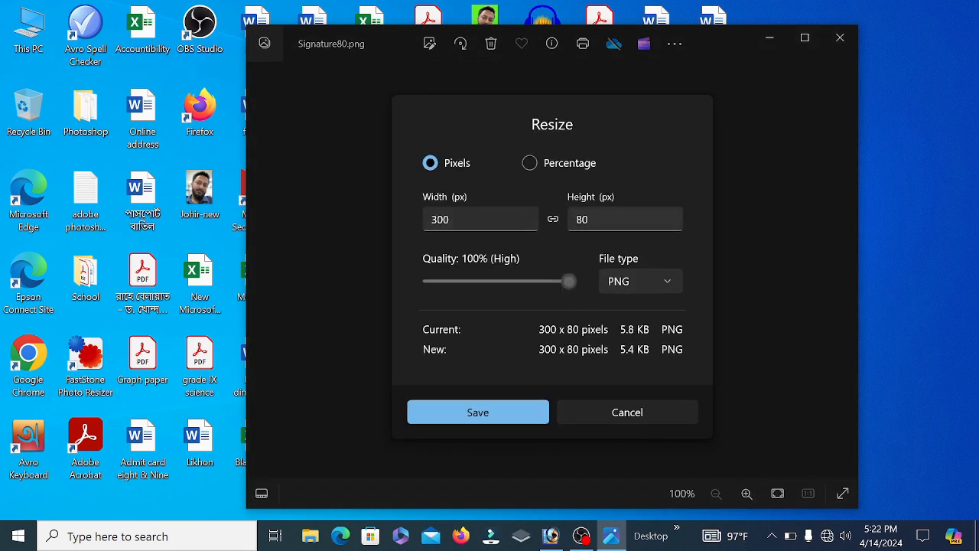
{"action": "left_click", "coordinate": [623, 413]}
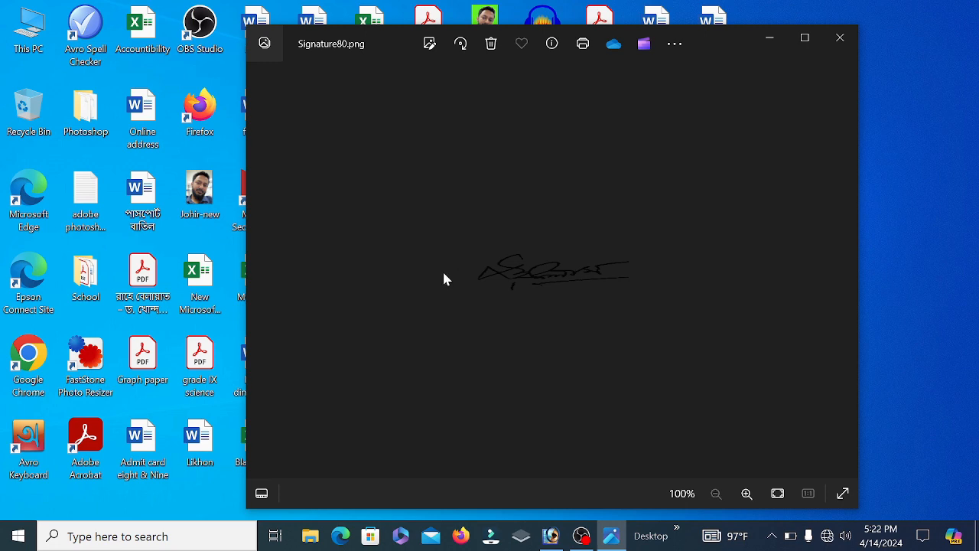
{"action": "scroll", "coordinate": [445, 279], "scroll_direction": "up", "scroll_amount": 6}
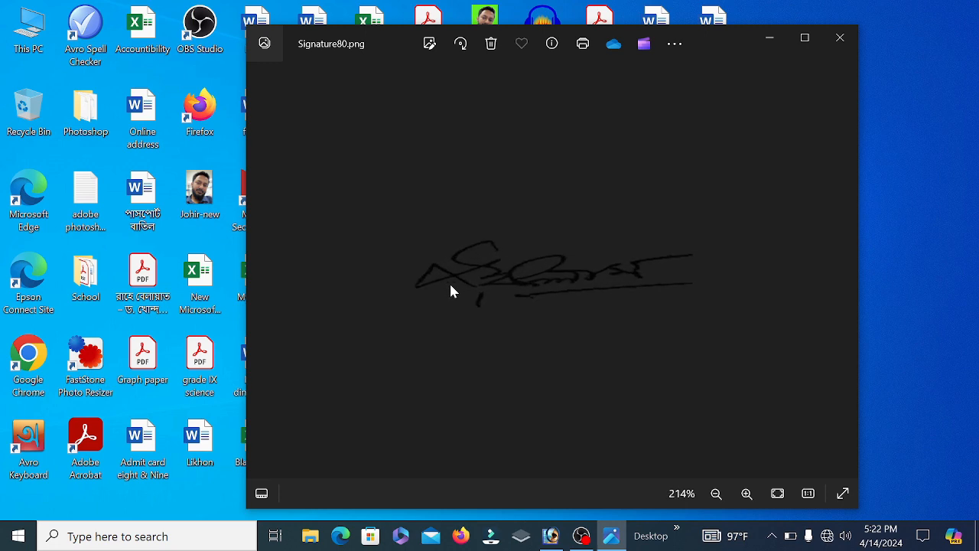
{"action": "scroll", "coordinate": [451, 291], "scroll_direction": "down", "scroll_amount": 4}
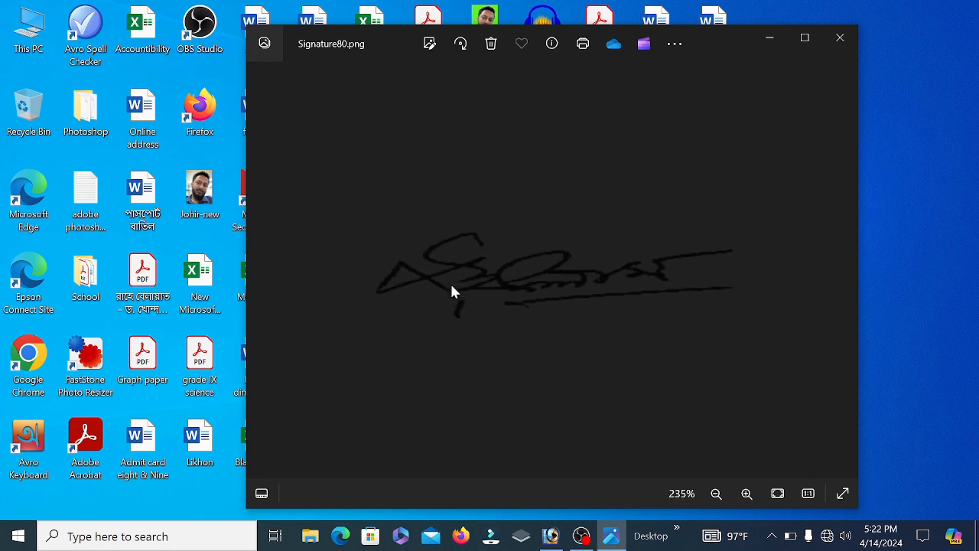
{"action": "left_click", "coordinate": [839, 39]}
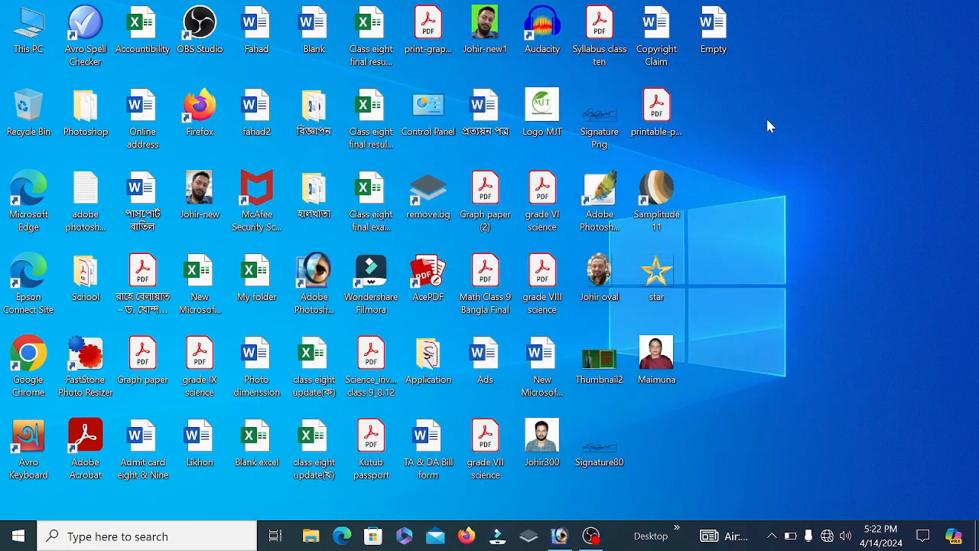
{"action": "right_click", "coordinate": [768, 125]}
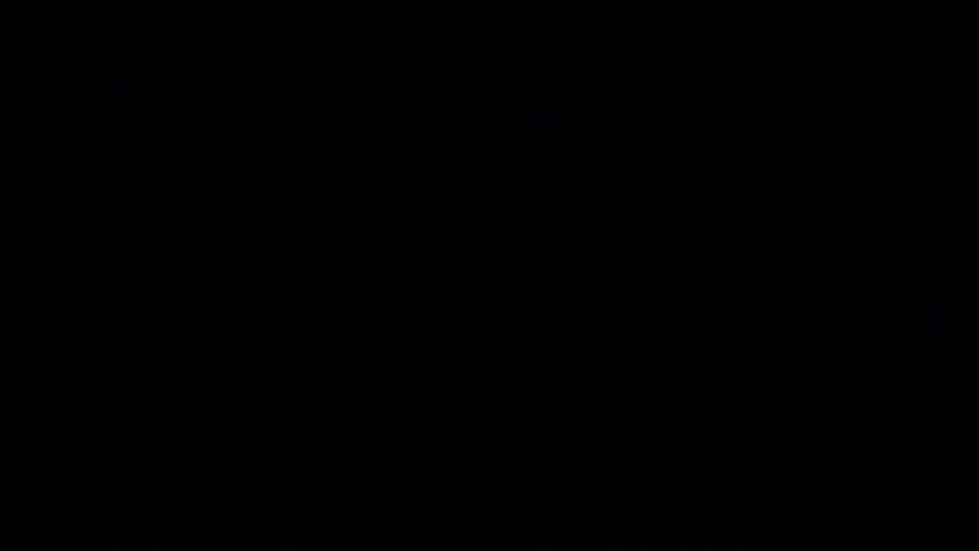